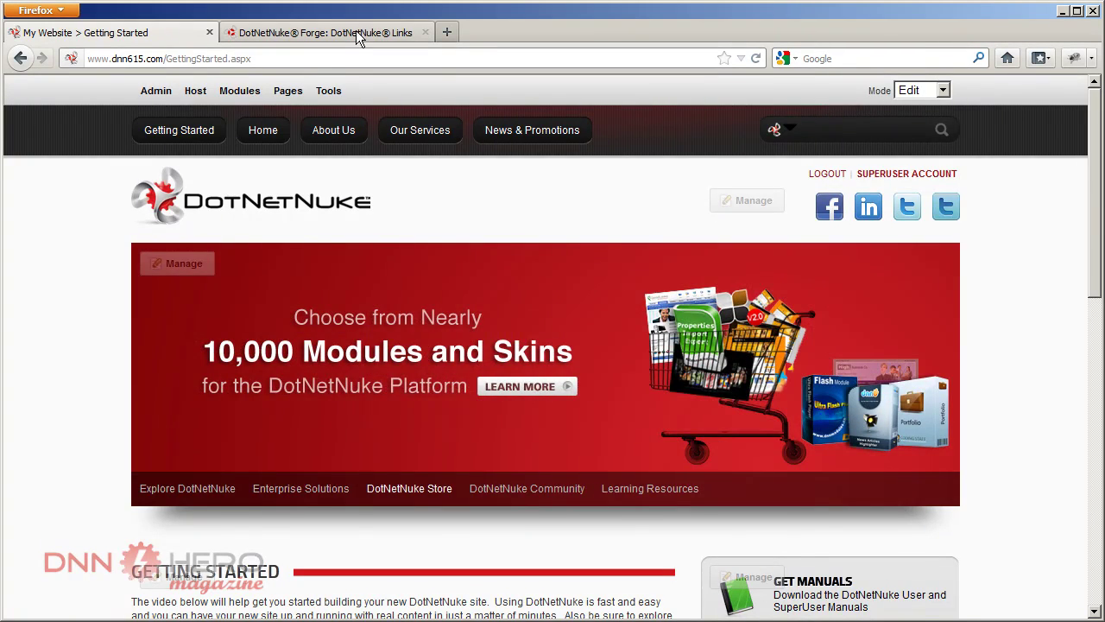
# Step: Review the DotNetNuke Links project and its team details on the Extensions Forge, and return to the website
pyautogui.click(356, 35)
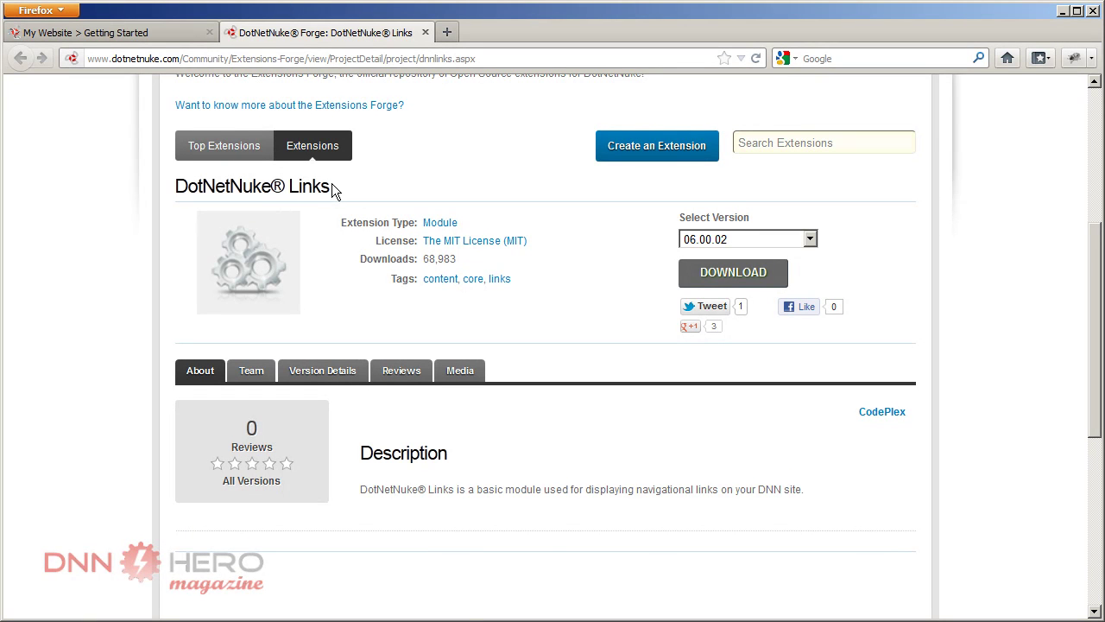
pyautogui.click(253, 373)
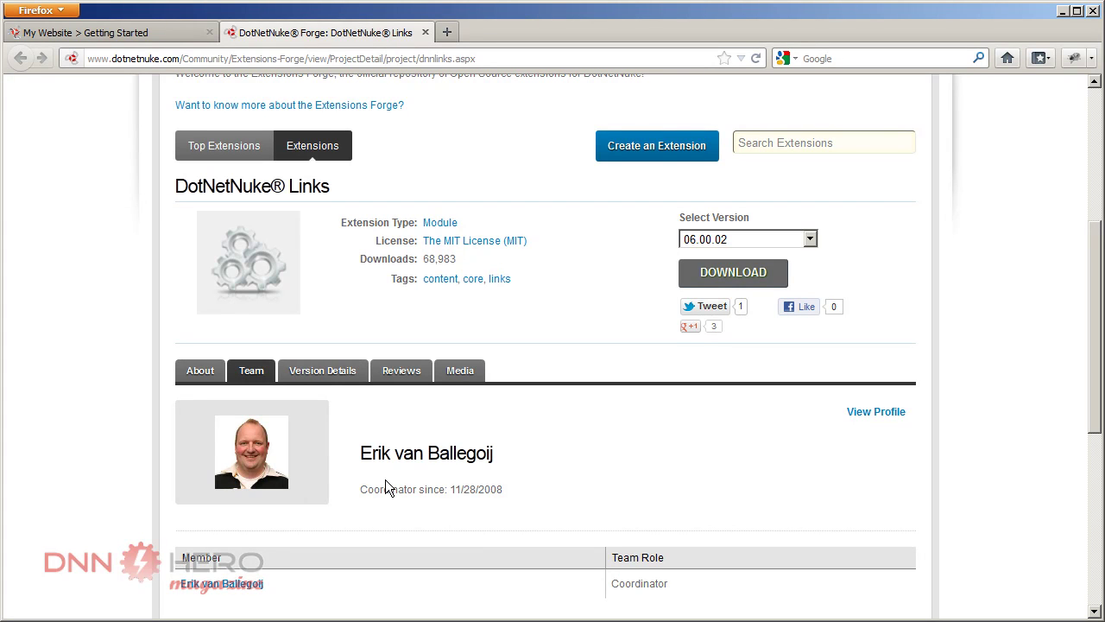
pyautogui.click(149, 33)
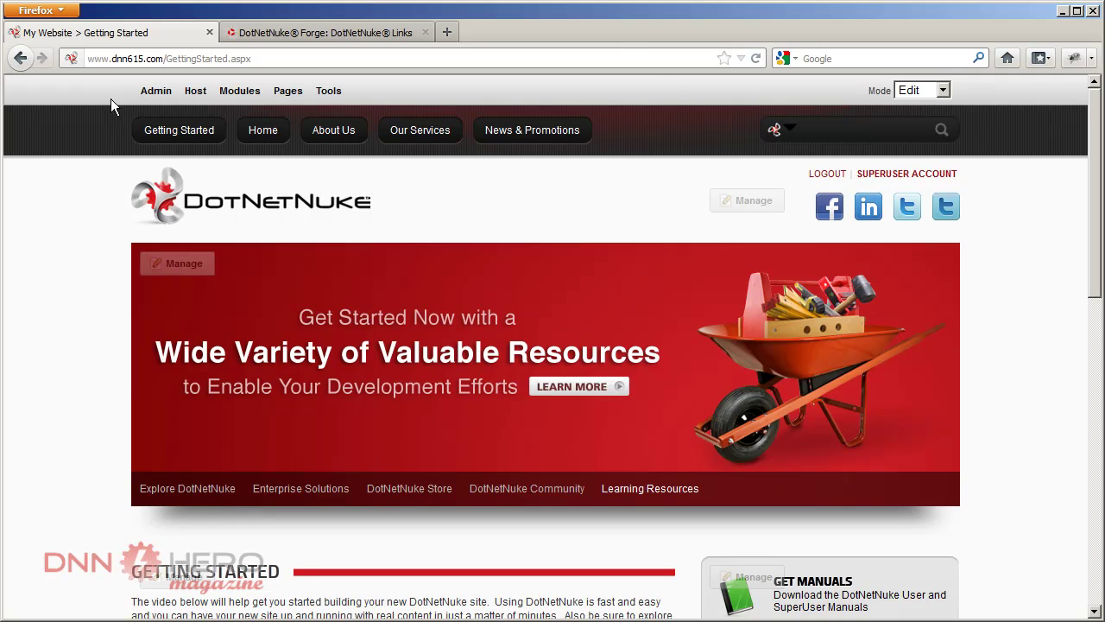
# Step: Create a standard folder named MyDocs under Portal Root in the site's File Manager
pyautogui.moveTo(149, 93)
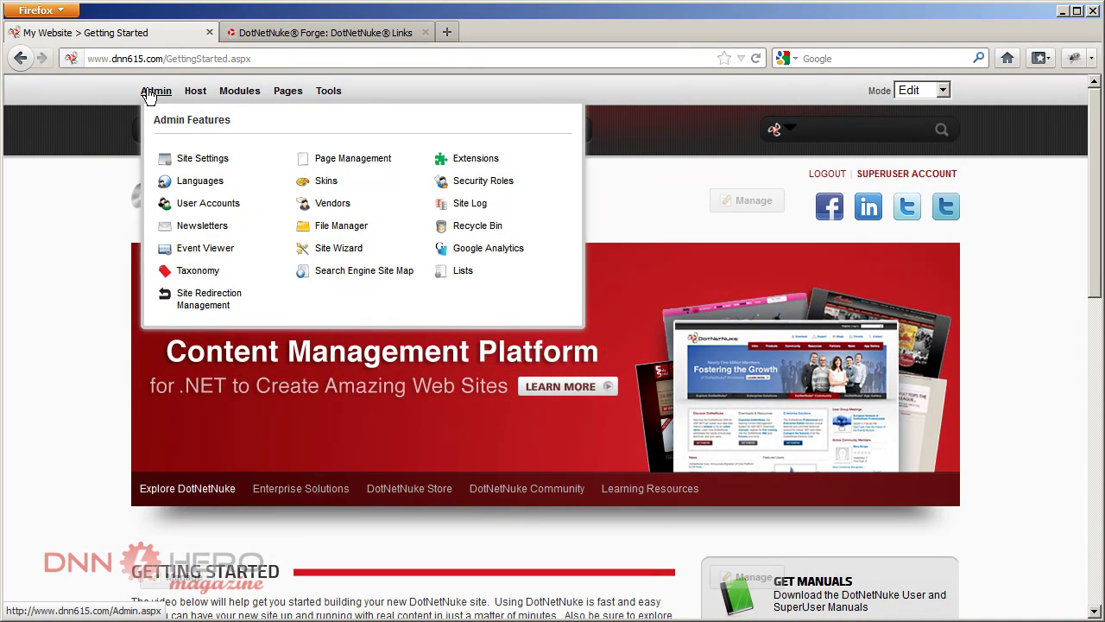
pyautogui.click(313, 234)
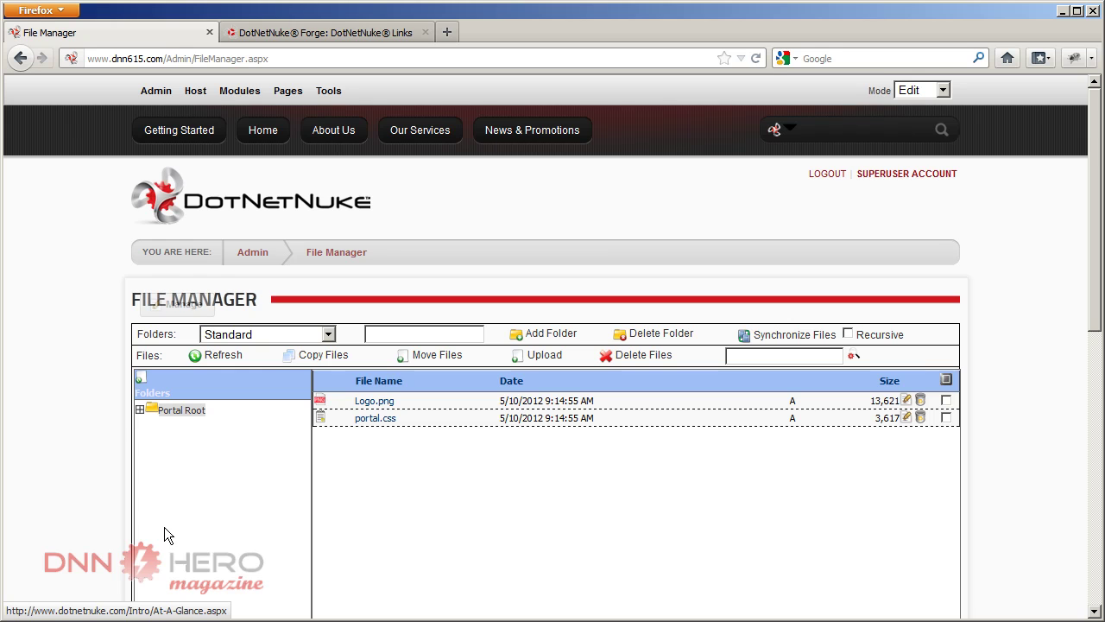
pyautogui.click(139, 412)
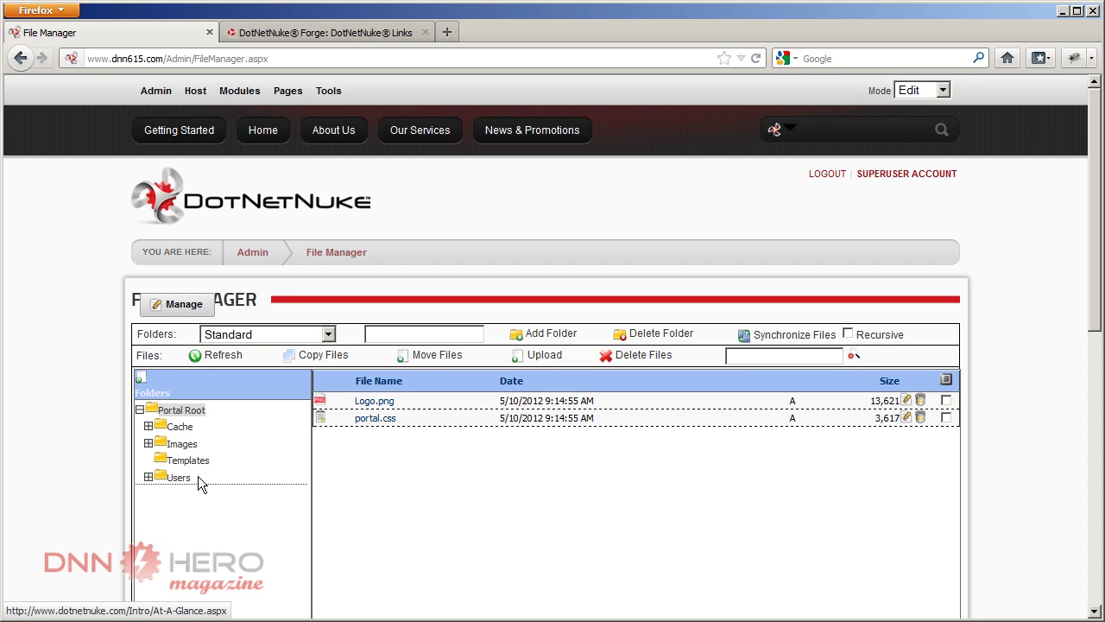
pyautogui.click(422, 336)
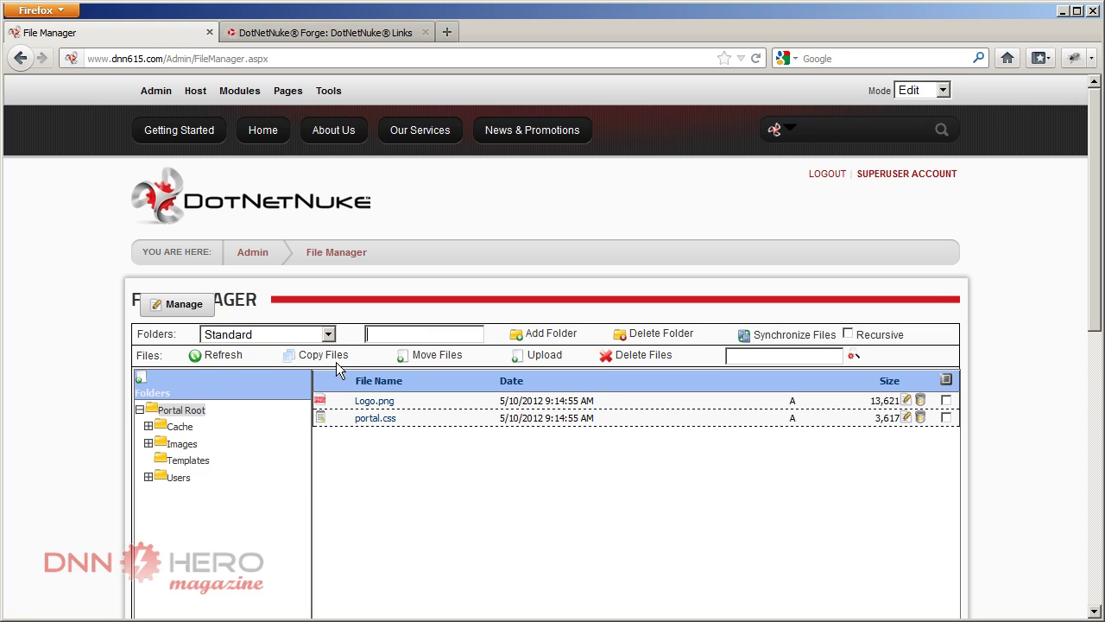
pyautogui.write('MyDocs')
pyautogui.click(542, 335)
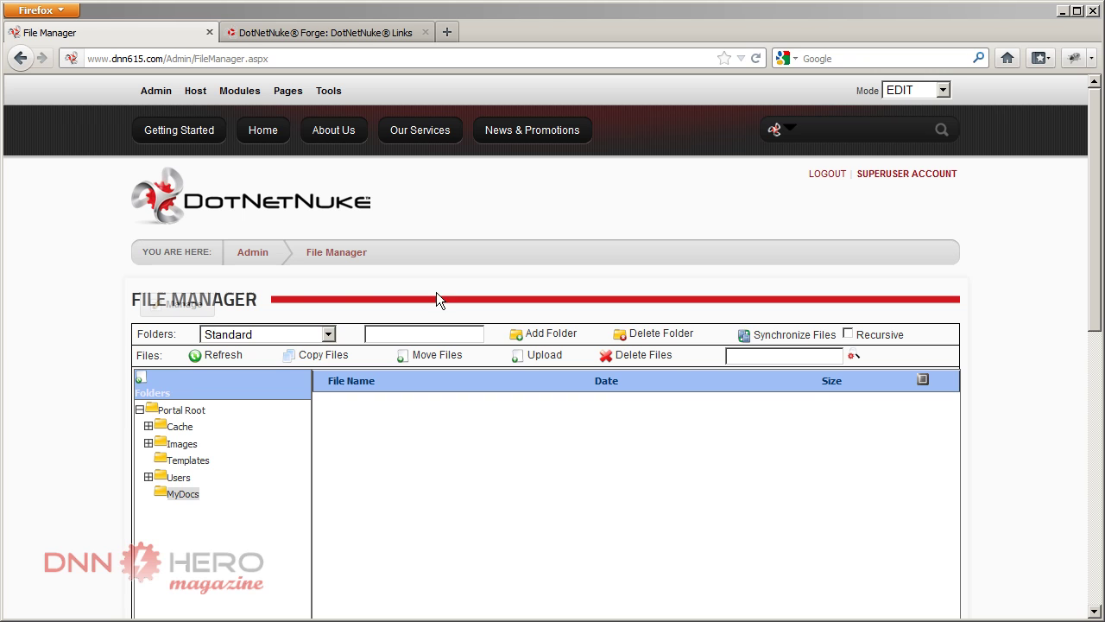
# Step: Upload accounts.docx from E:\videos\video325 into the MyDocs folder
pyautogui.click(534, 357)
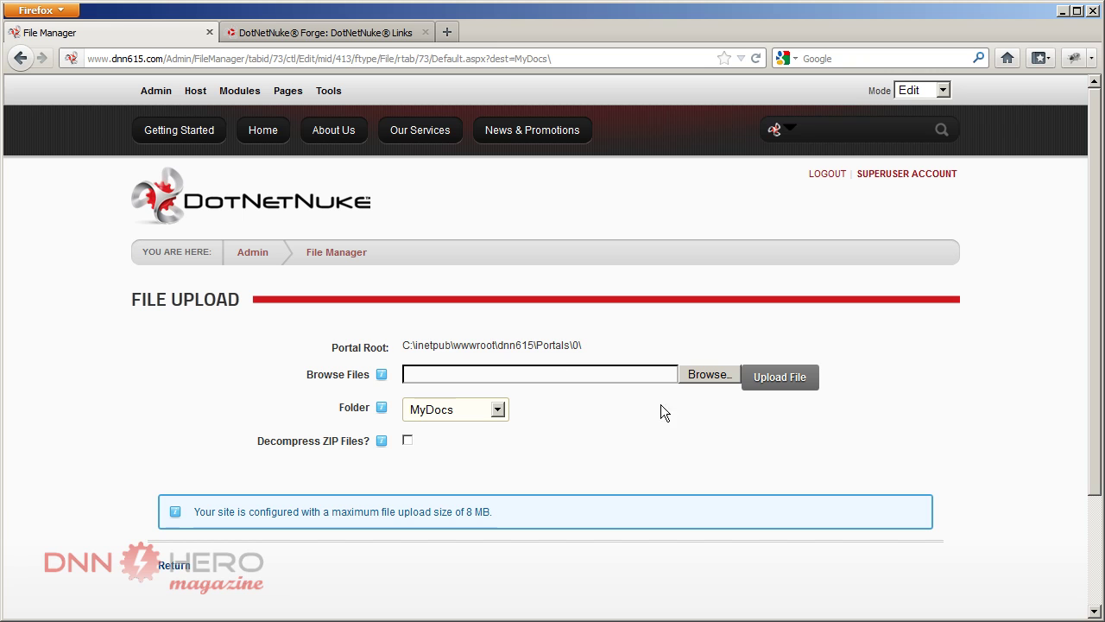
pyautogui.click(709, 376)
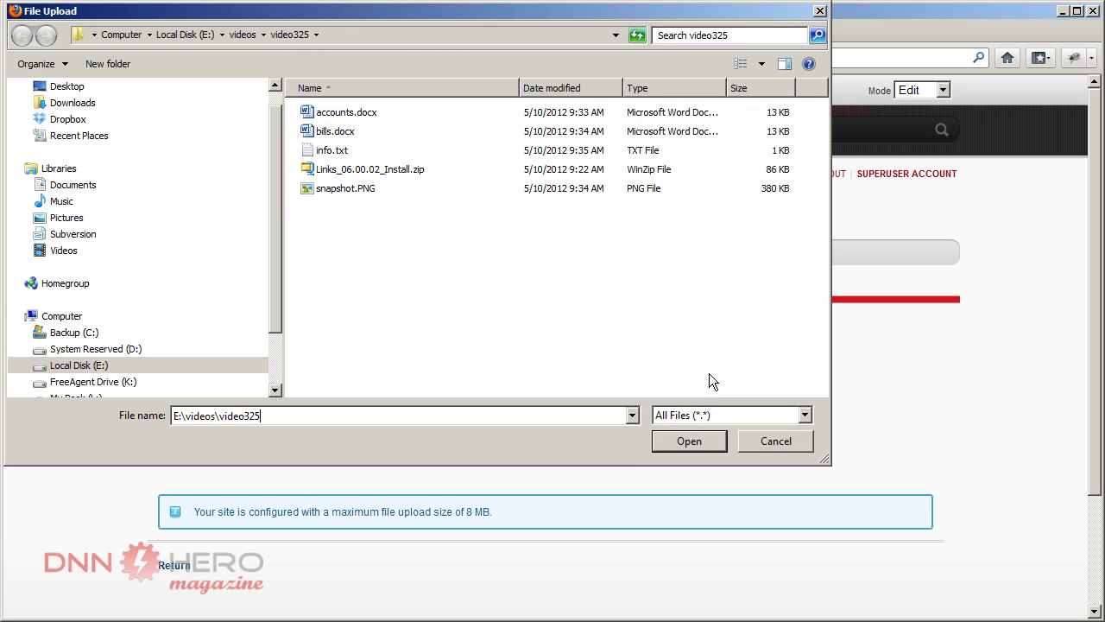
pyautogui.click(367, 113)
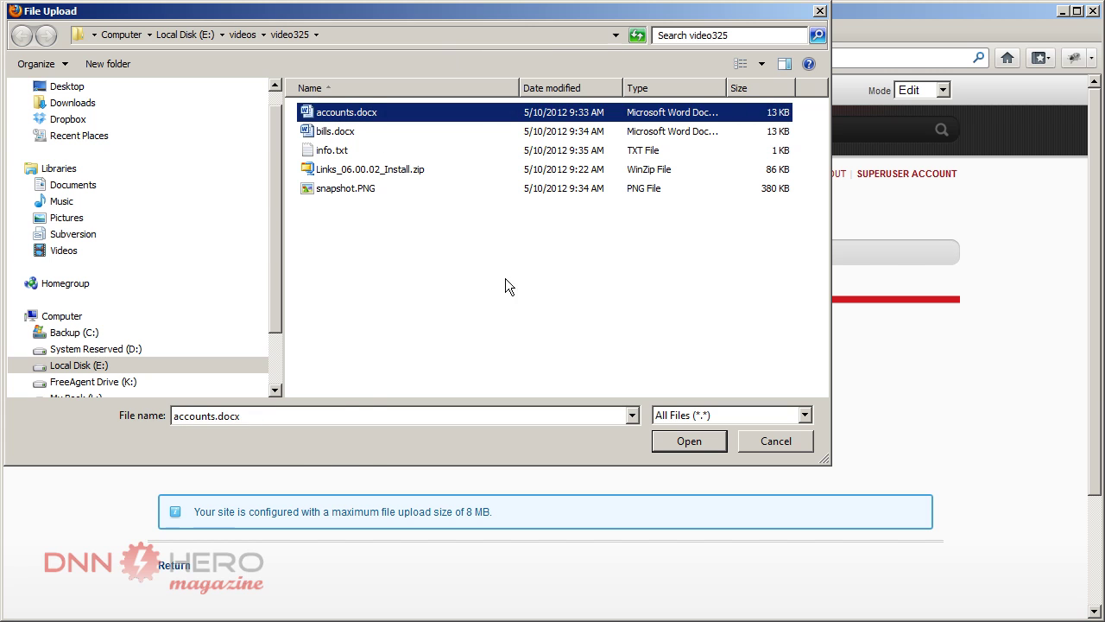
pyautogui.click(676, 441)
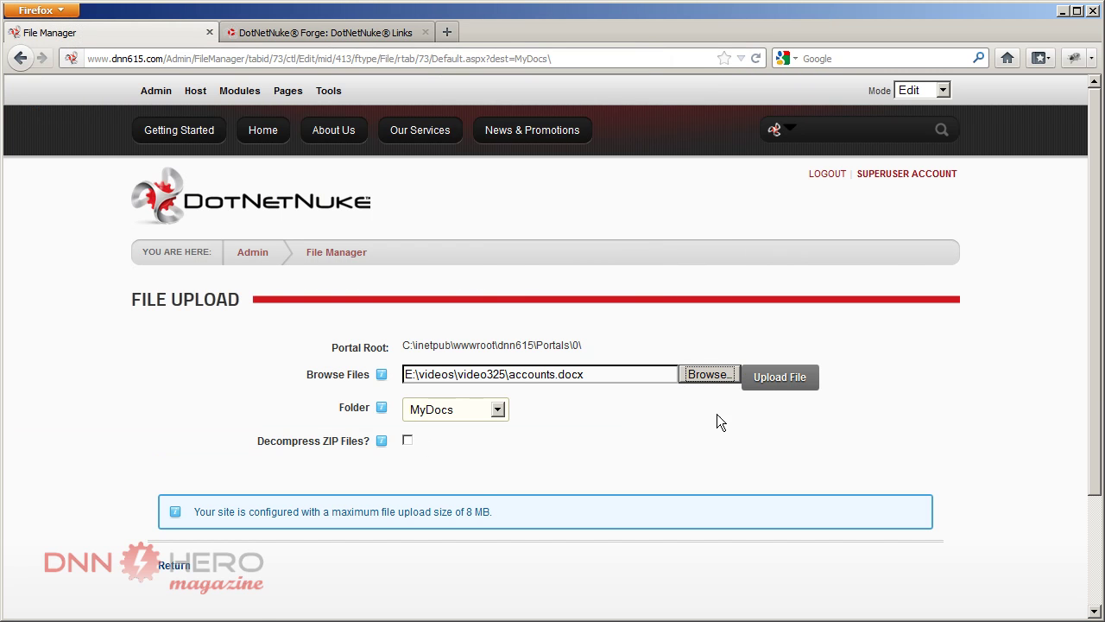
pyautogui.click(768, 377)
# Step: Upload bills.docx and snapshot.PNG from the same local folder into MyDocs
pyautogui.click(708, 291)
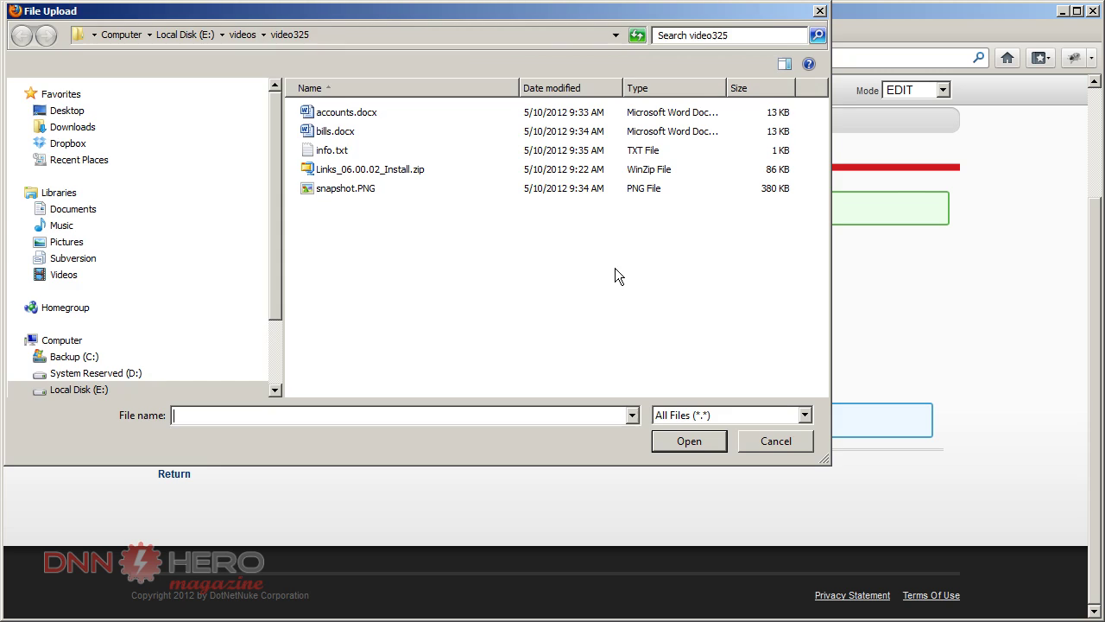
pyautogui.doubleClick(345, 131)
pyautogui.click(768, 291)
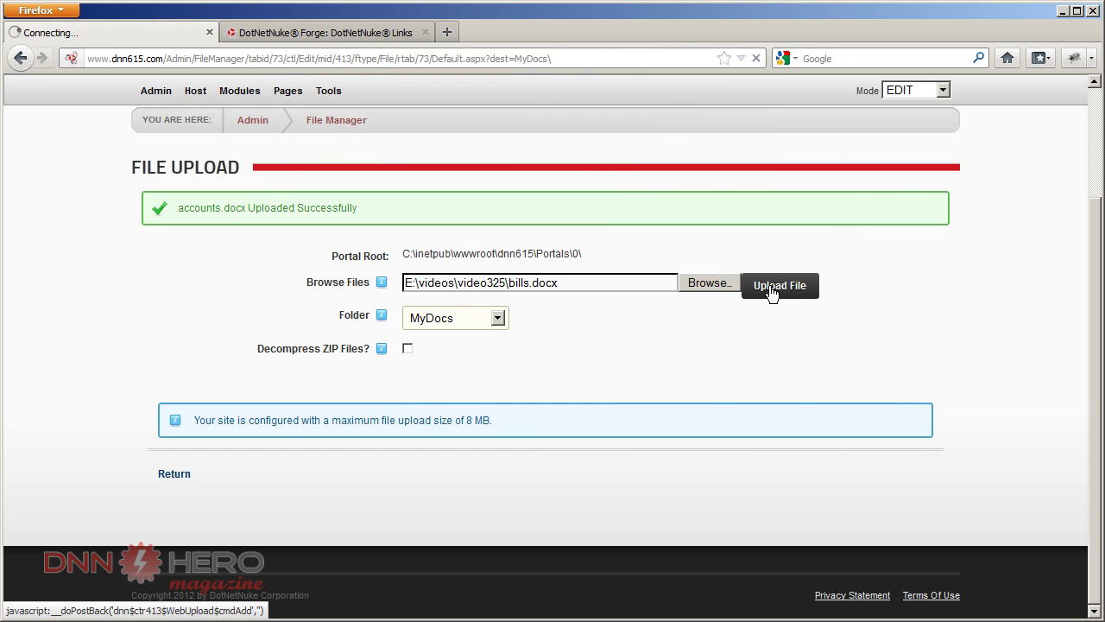
pyautogui.click(714, 282)
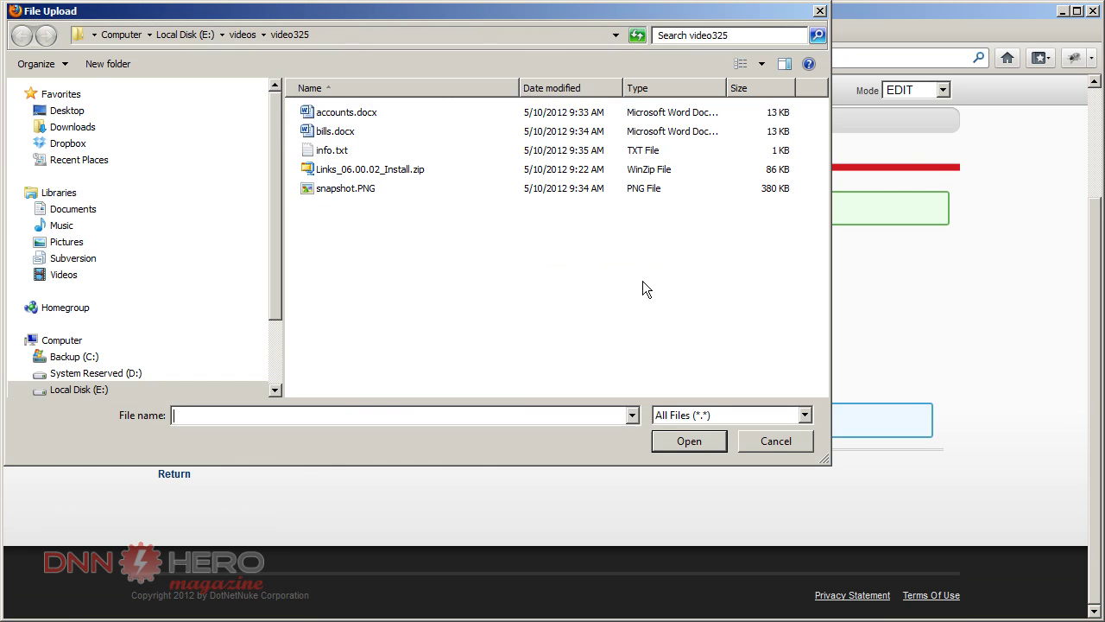
pyautogui.doubleClick(352, 189)
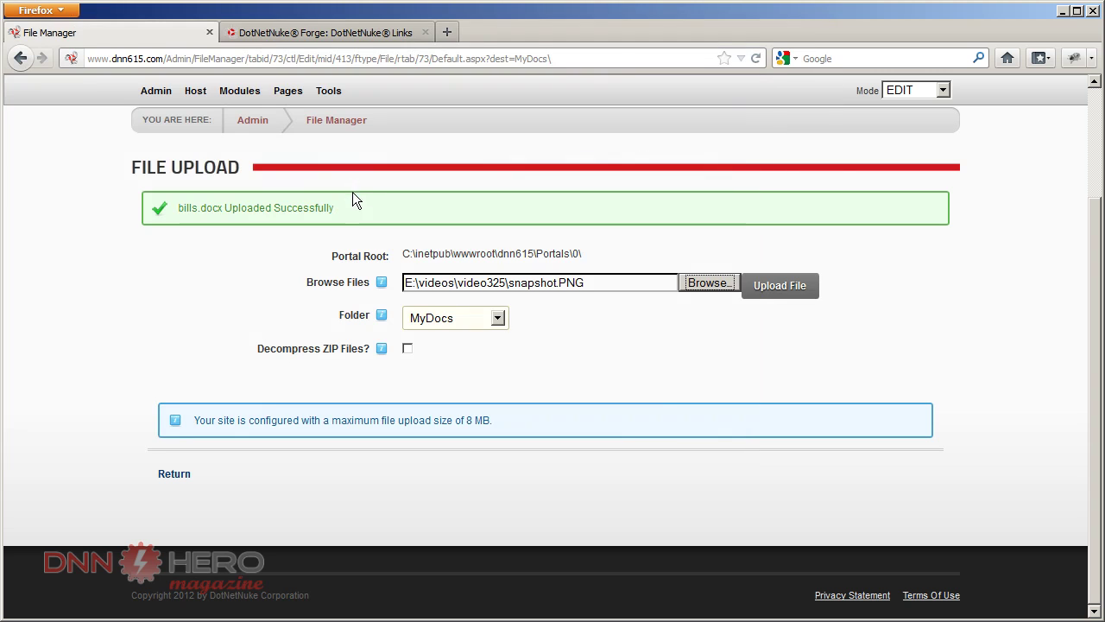
pyautogui.click(765, 288)
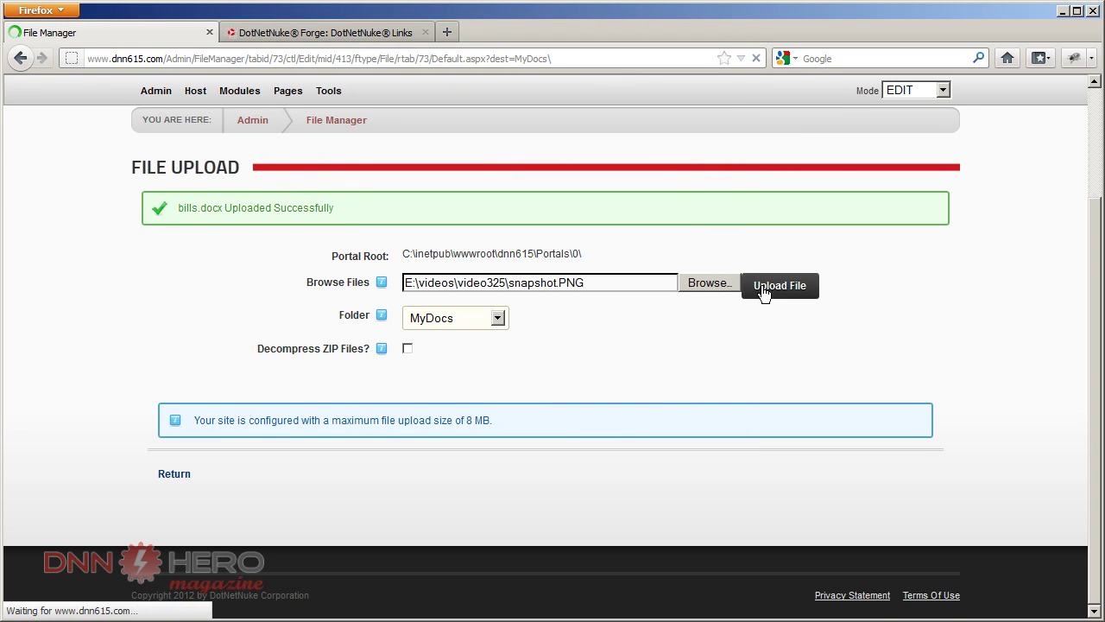
# Step: Return to the File Manager and check the contents of the MyDocs folder under Portal Root
pyautogui.click(175, 474)
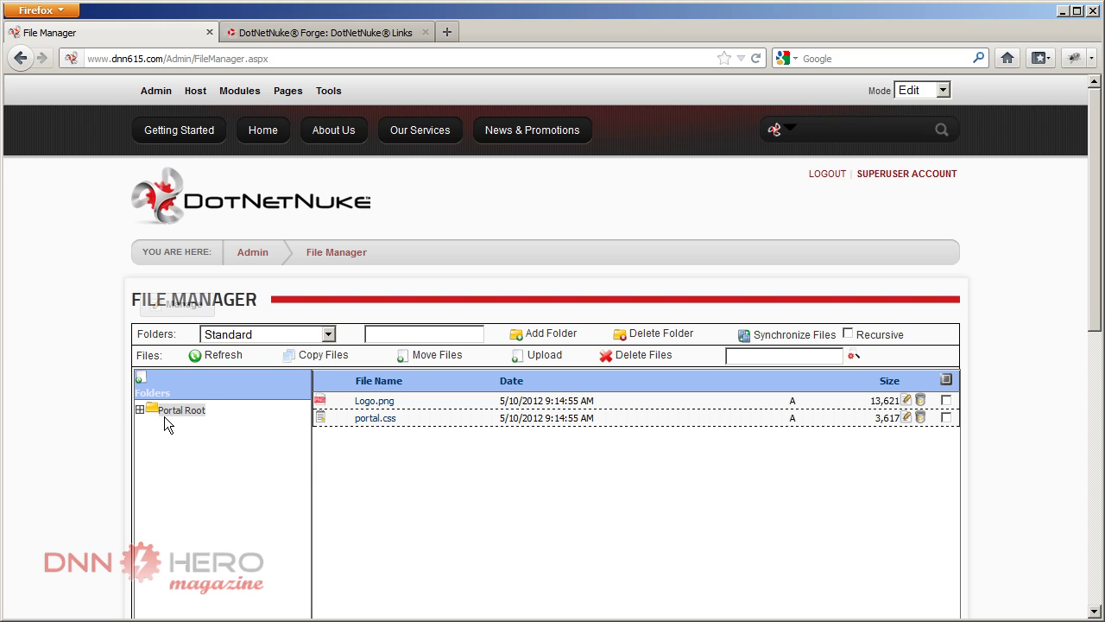
pyautogui.click(139, 412)
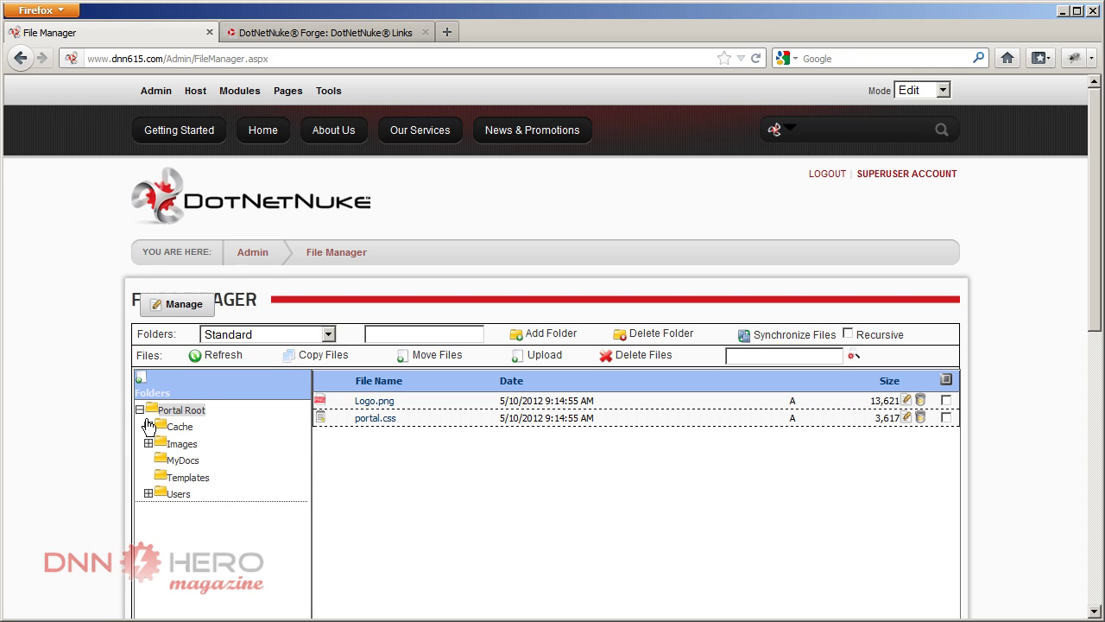
pyautogui.click(184, 460)
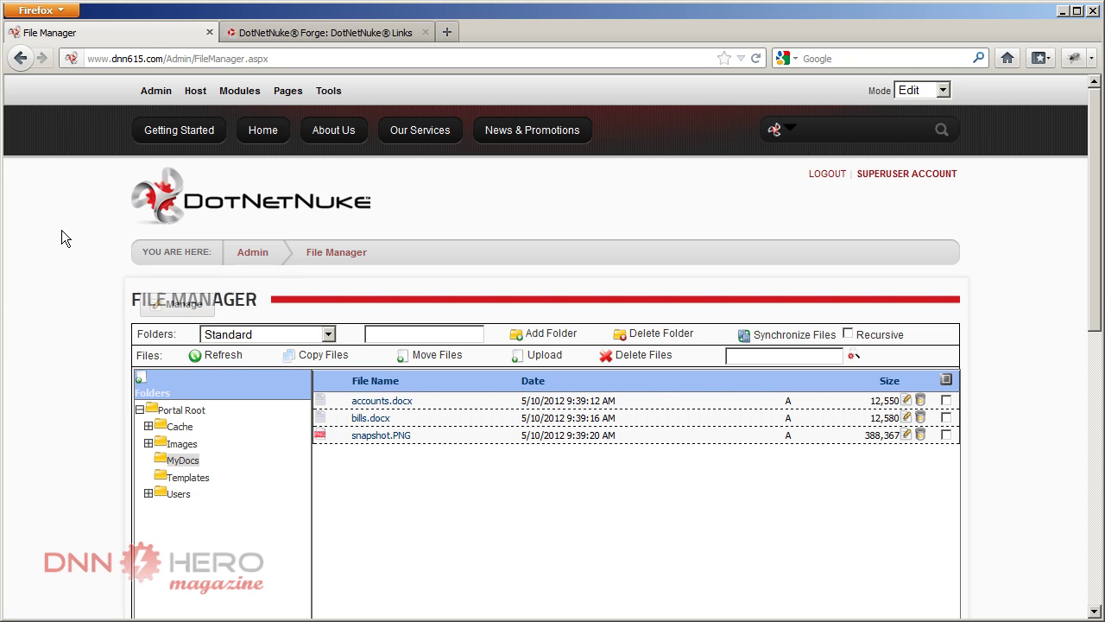
# Step: Start a new page from Getting Started and enter "My Docs Page" as both its page name and page title
pyautogui.click(170, 133)
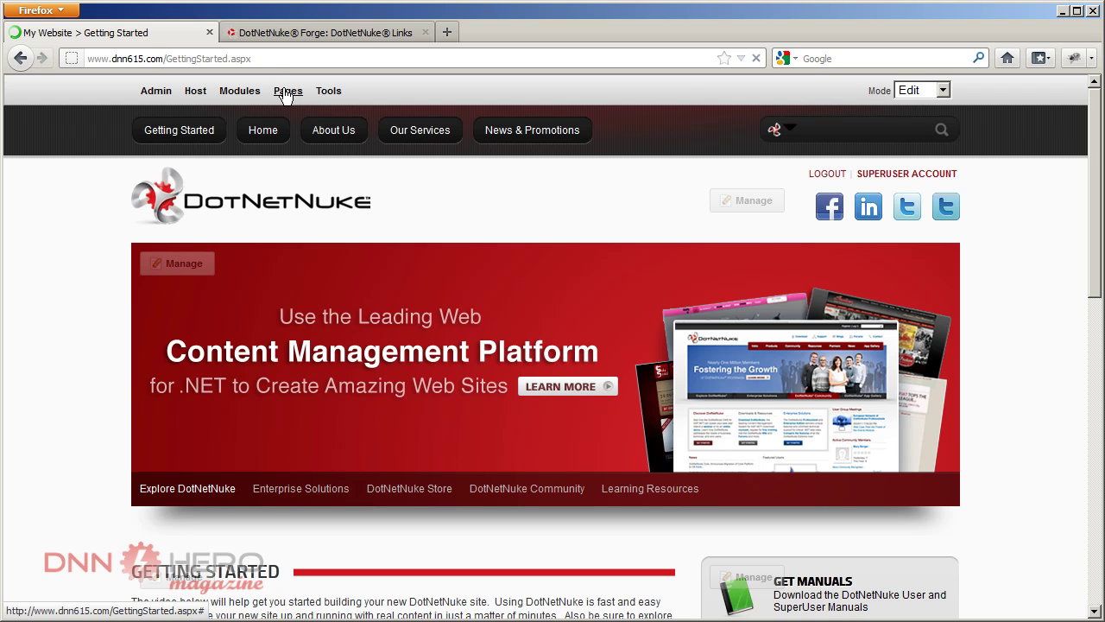
pyautogui.moveTo(289, 90)
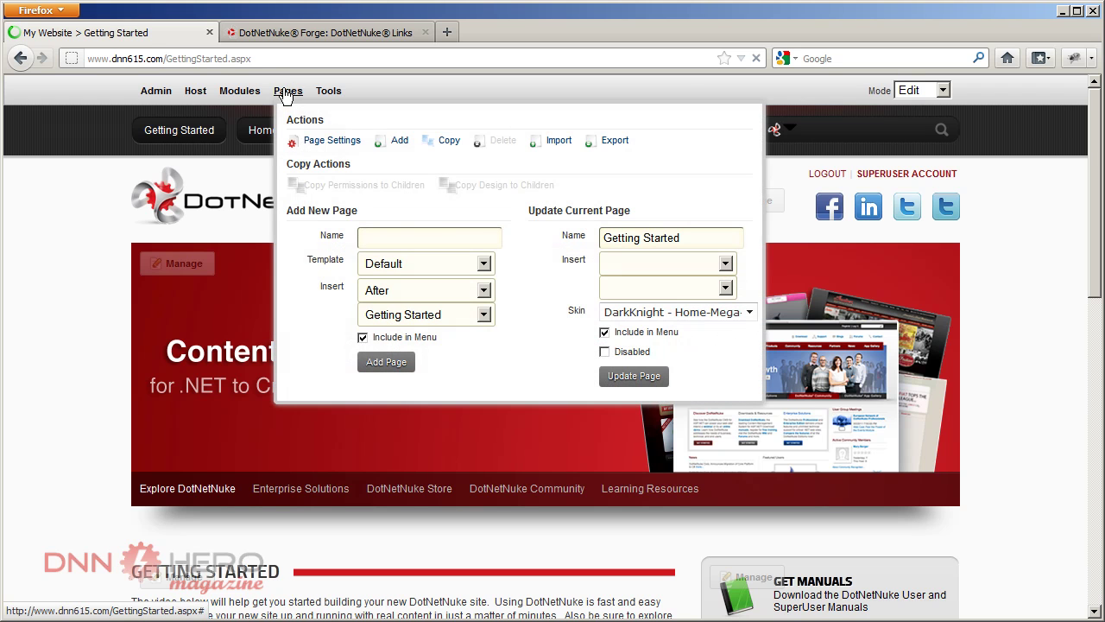
pyautogui.click(396, 140)
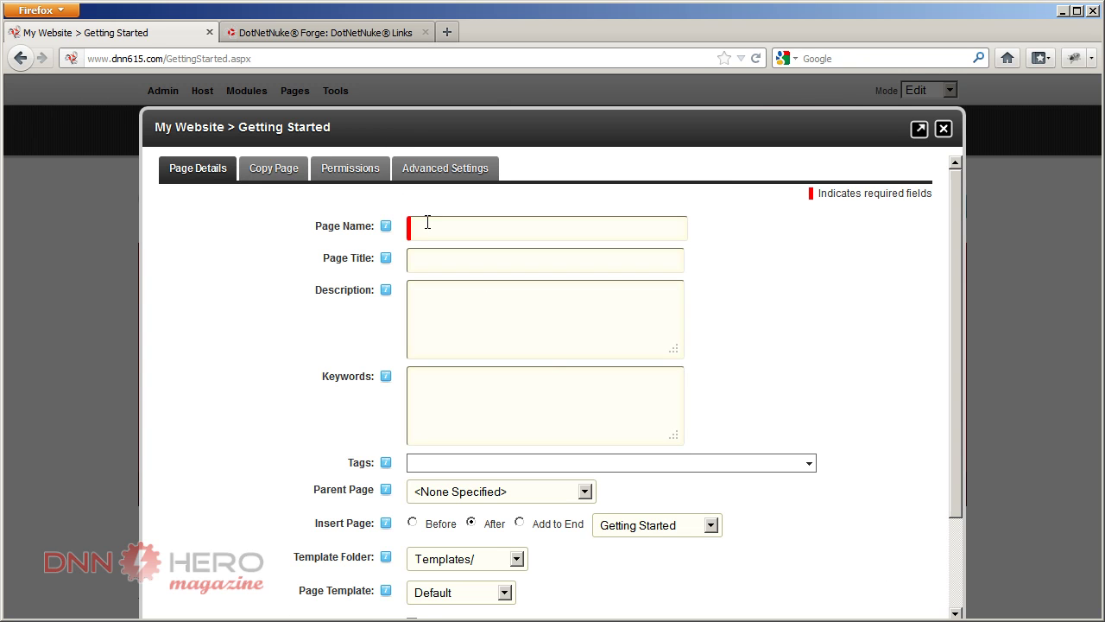
pyautogui.click(427, 223)
pyautogui.write('My Docs Page')
pyautogui.hotkey('ctrl', 'a')
pyautogui.hotkey('ctrl', 'c')
pyautogui.press('Tab')
pyautogui.hotkey('ctrl', 'v')
pyautogui.scroll(-3, 234, 464)
pyautogui.scroll(3, 234, 464)
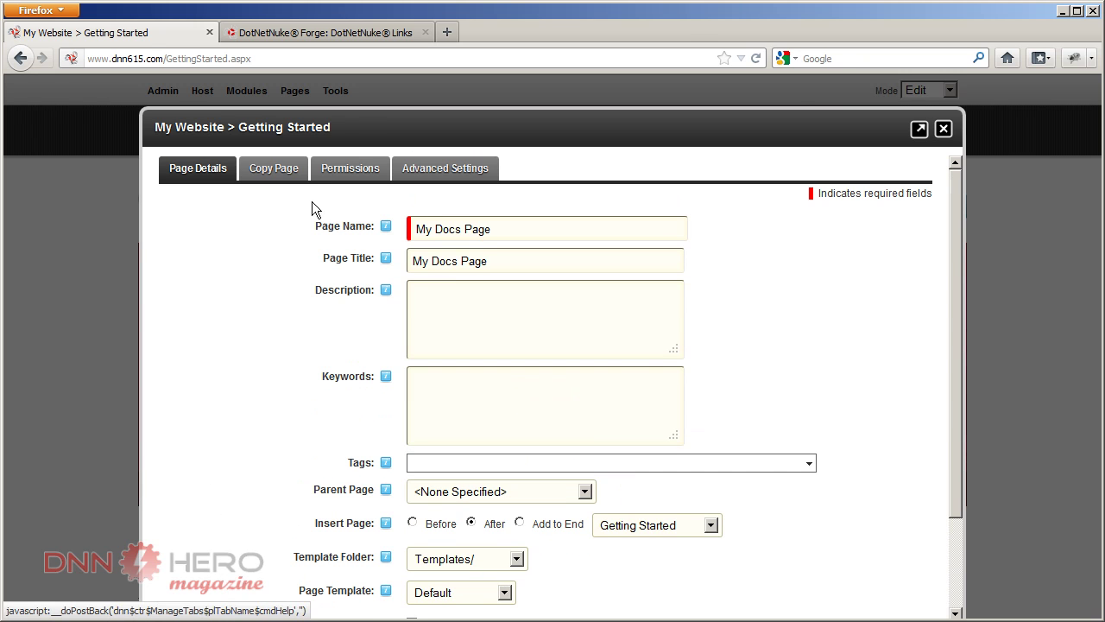
# Step: Grant All Users permission to view the new page and add it to the site
pyautogui.click(344, 168)
pyautogui.click(331, 247)
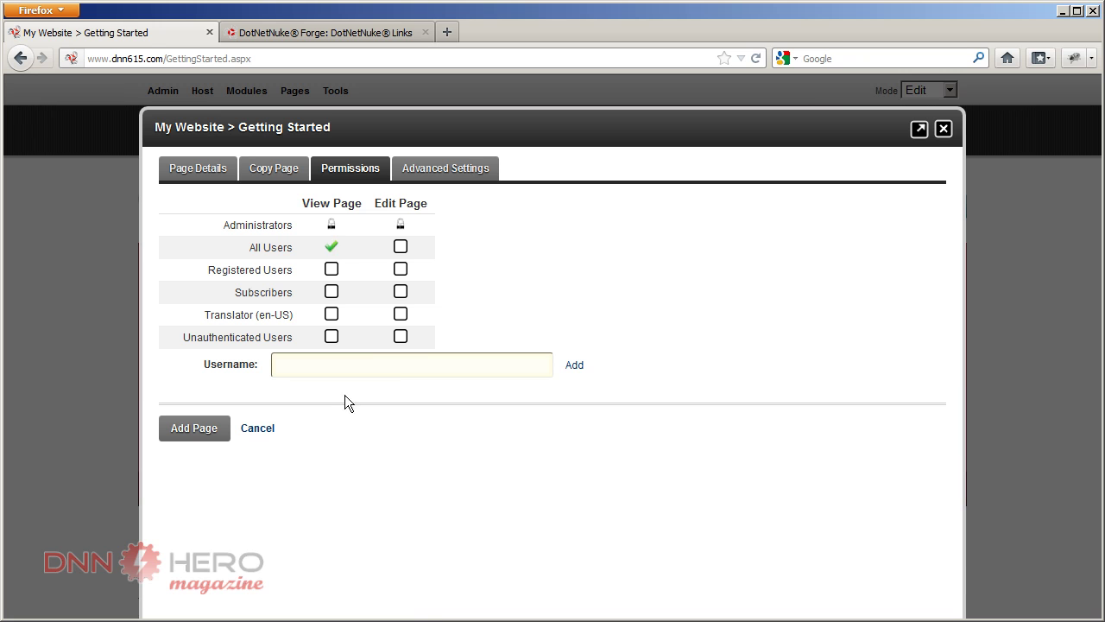
pyautogui.click(196, 430)
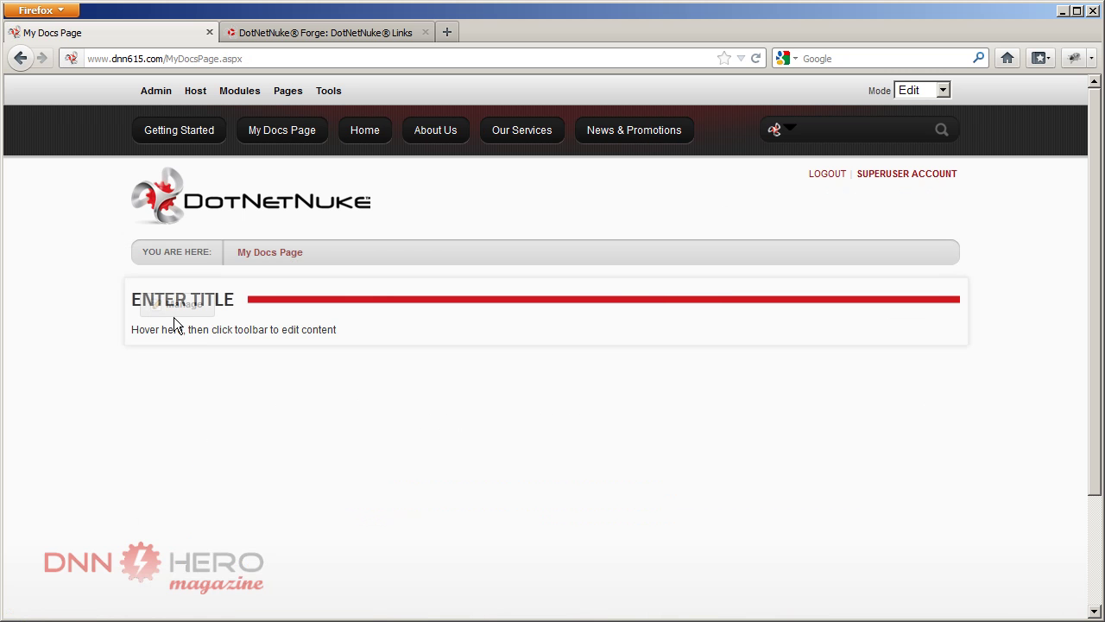
# Step: Add a Links module from All Categories to the bottom of the page's ContentPane with the title "My Docs"
pyautogui.moveTo(175, 323)
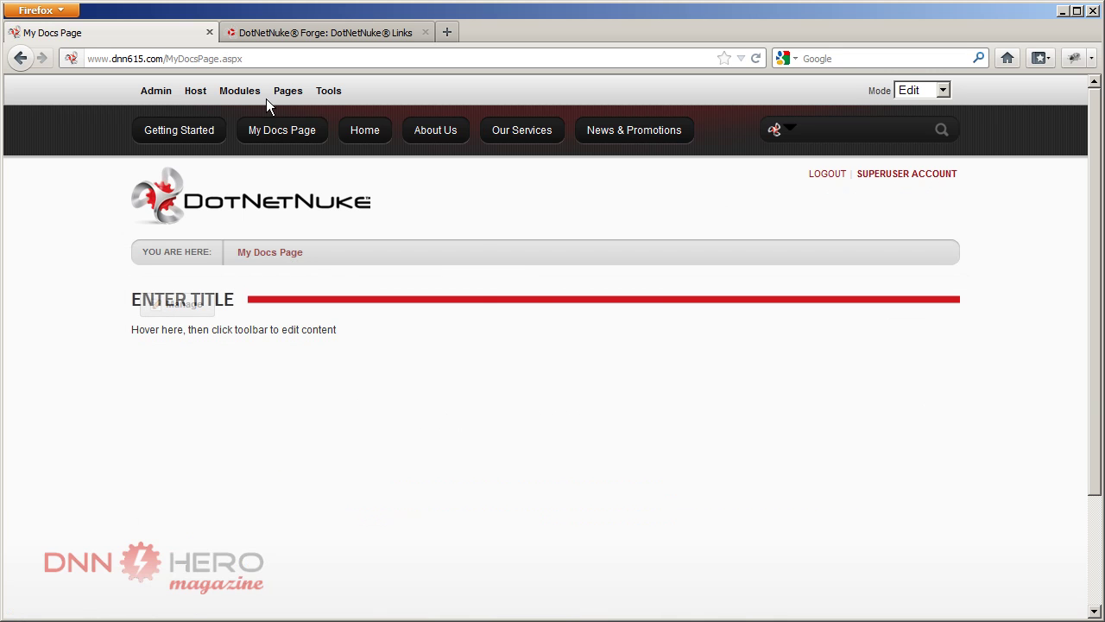
pyautogui.moveTo(250, 102)
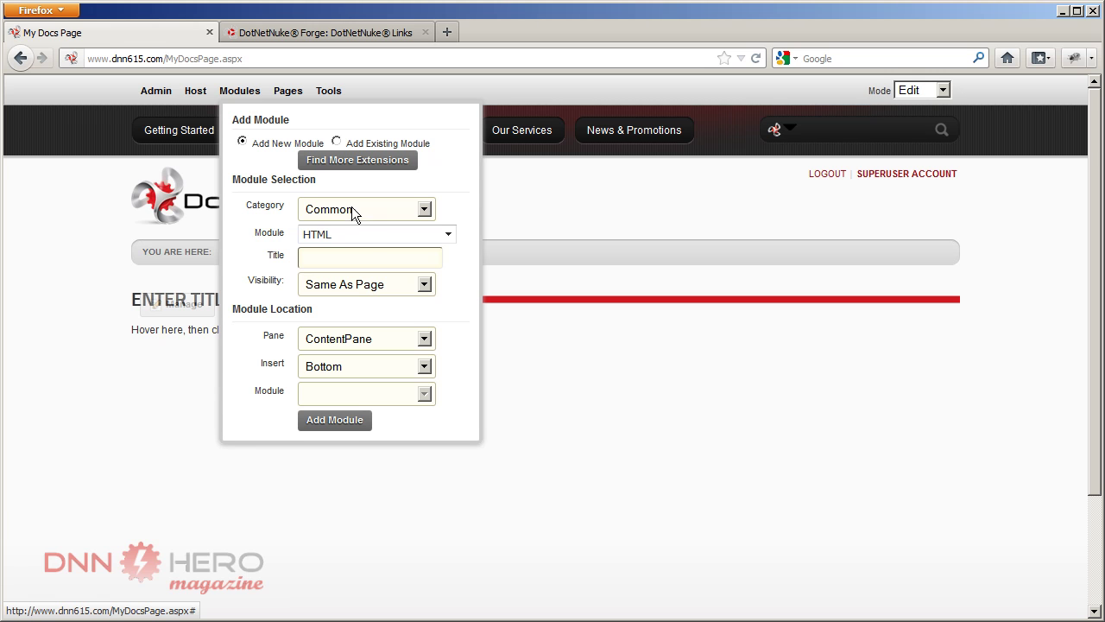
pyautogui.click(380, 209)
pyautogui.click(369, 257)
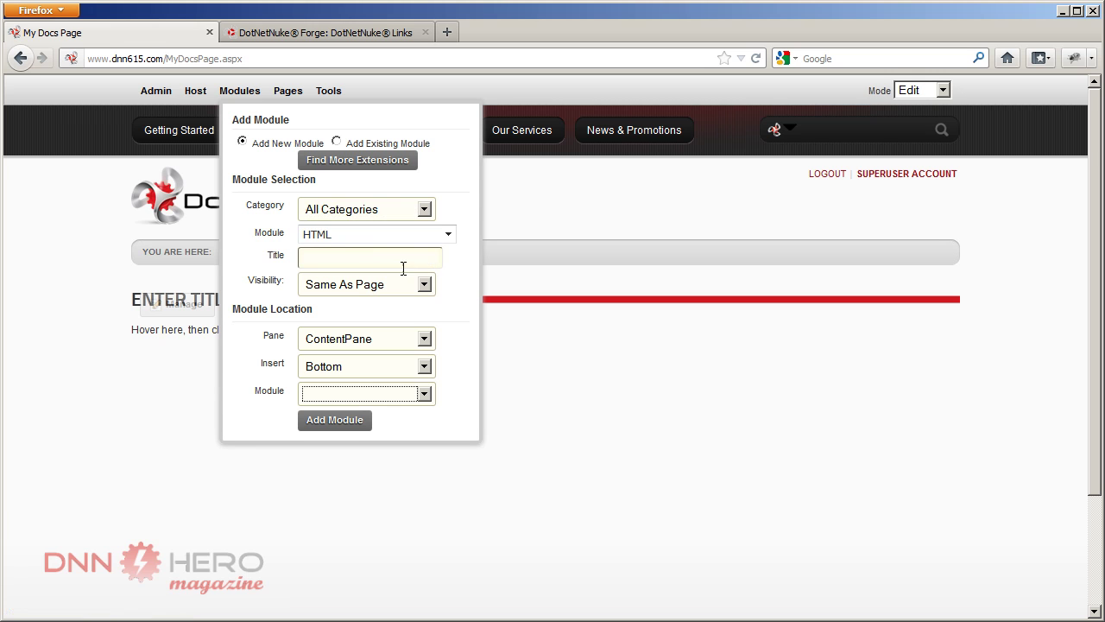
pyautogui.click(447, 233)
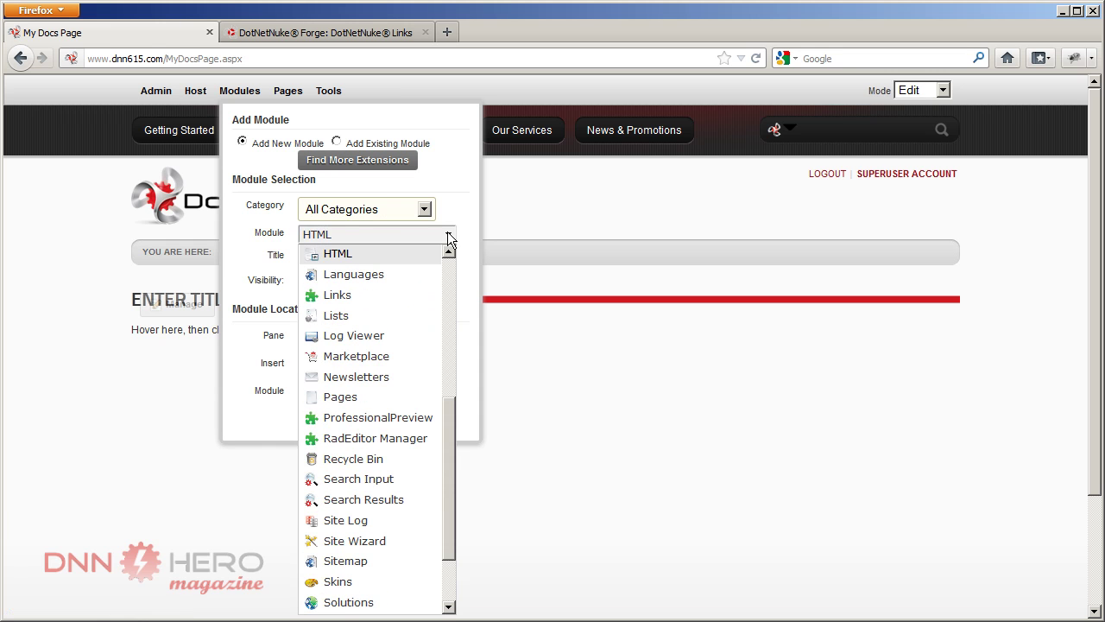
pyautogui.click(339, 297)
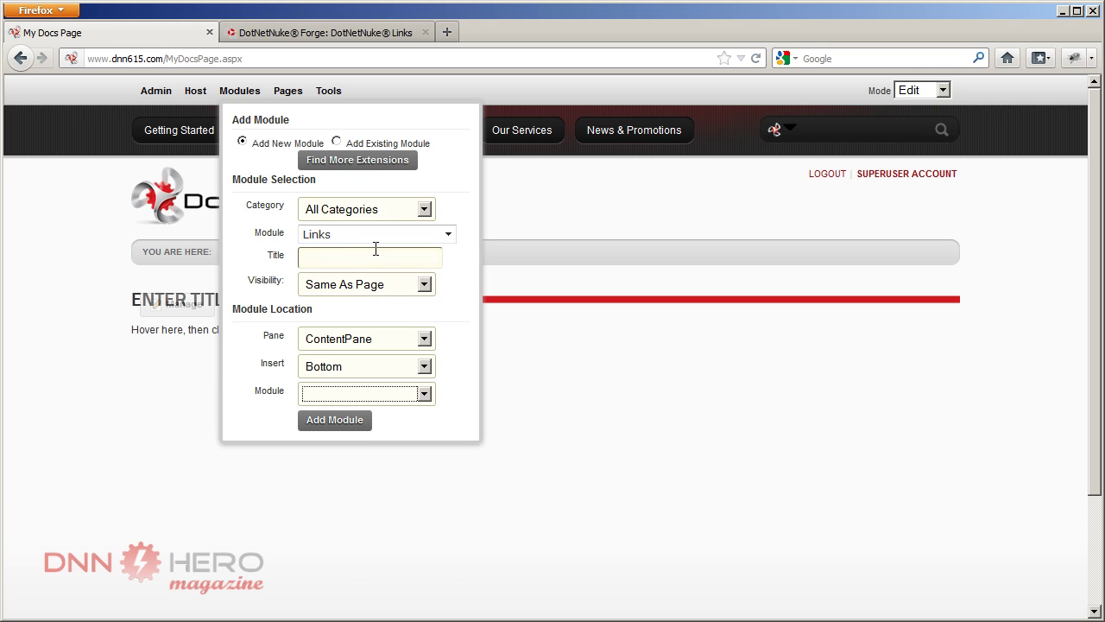
pyautogui.write('My Docs')
pyautogui.click(335, 423)
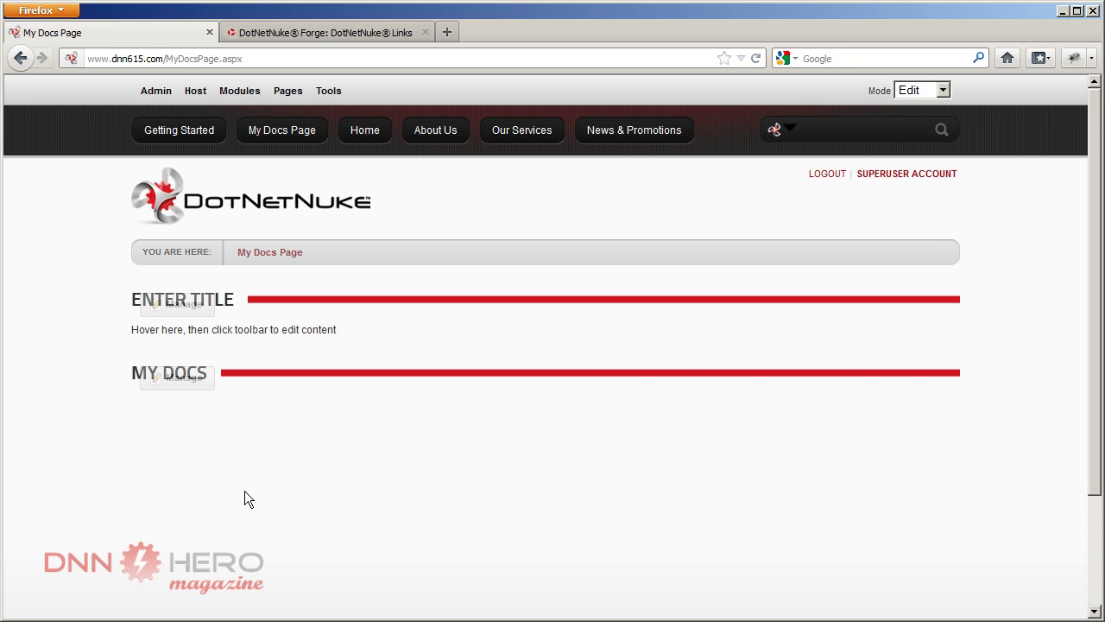
# Step: Set the My Docs module's mode to Folder with MyDocs/ as the source folder and save its settings
pyautogui.moveTo(170, 380)
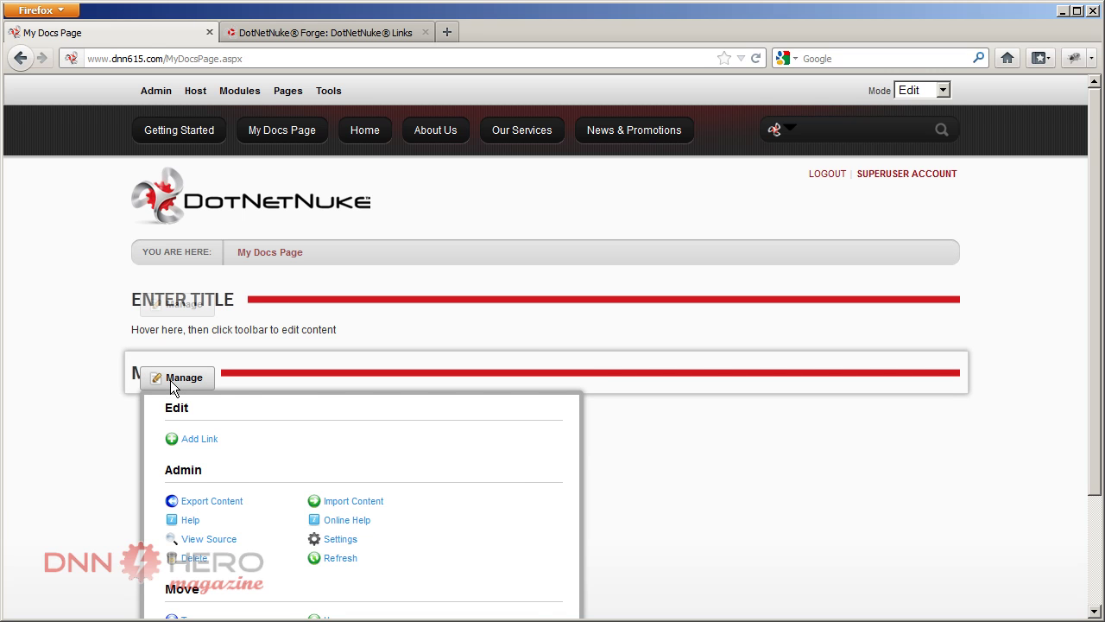
pyautogui.click(341, 540)
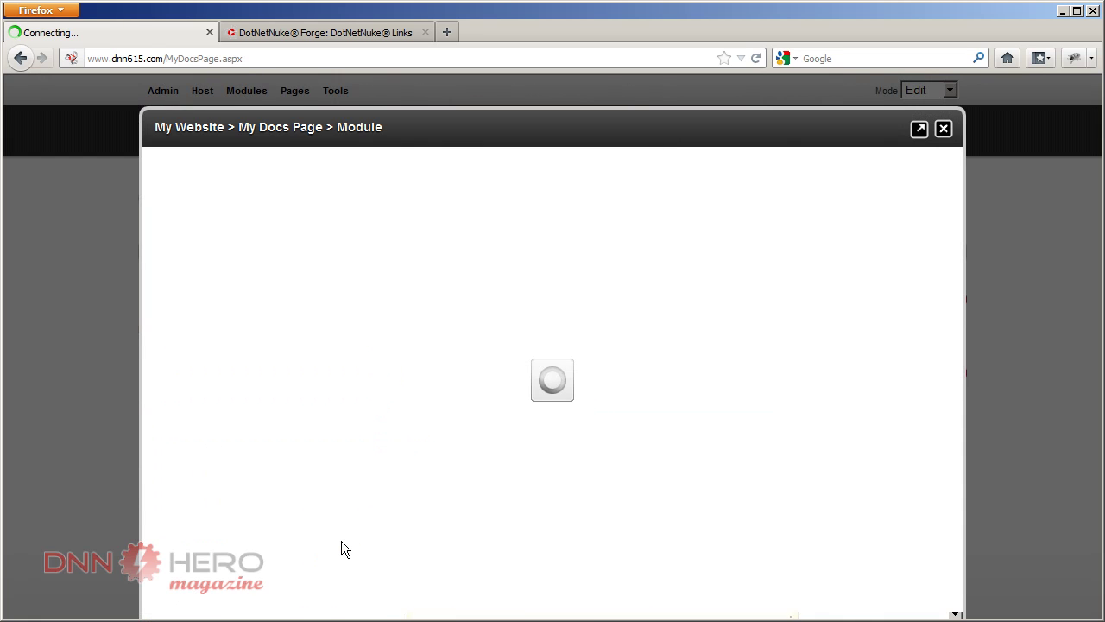
pyautogui.click(371, 192)
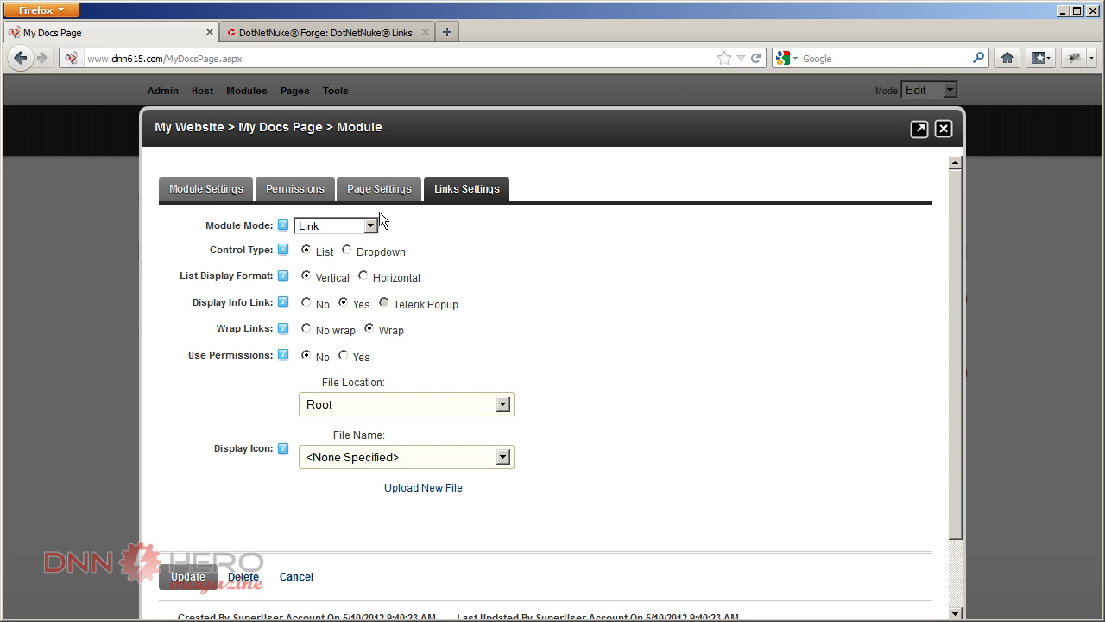
pyautogui.moveTo(229, 231)
pyautogui.click(370, 225)
pyautogui.click(337, 269)
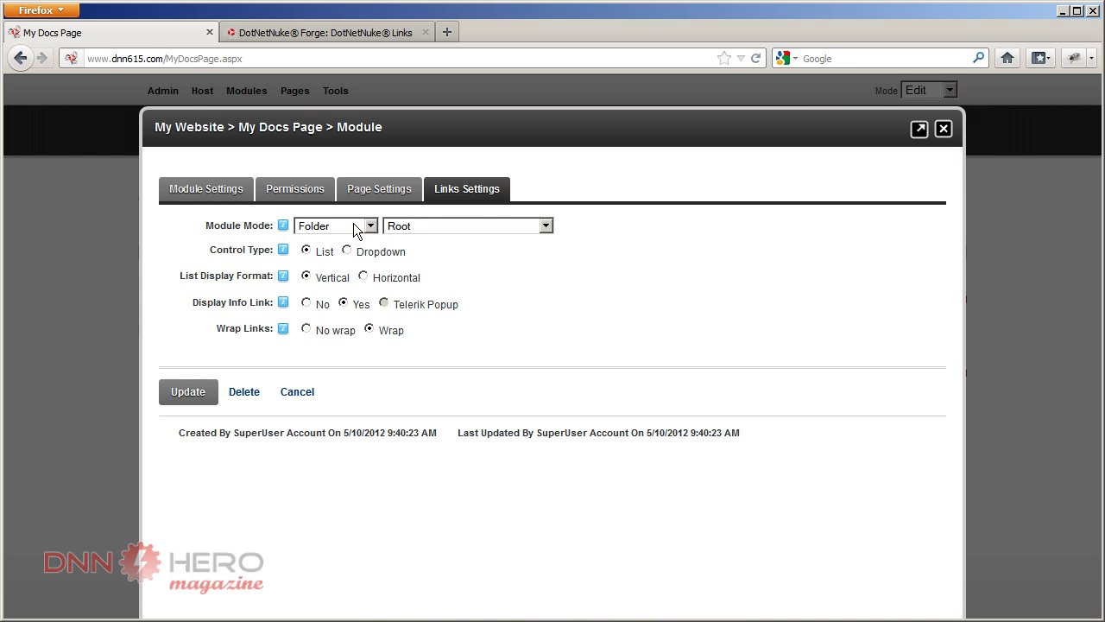
pyautogui.click(413, 225)
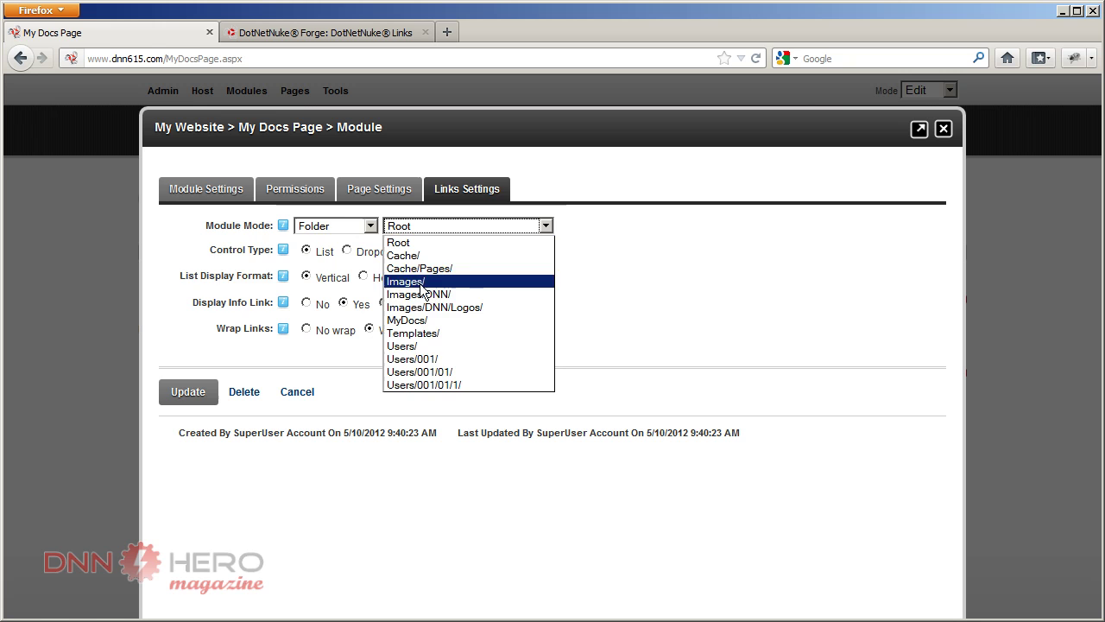
pyautogui.click(419, 319)
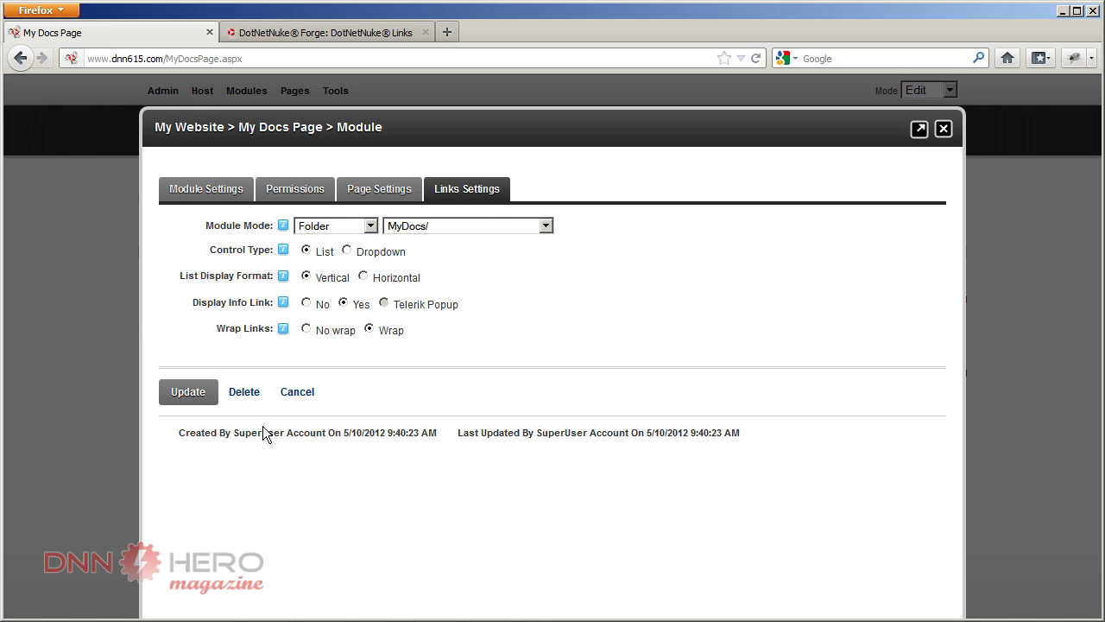
pyautogui.click(179, 394)
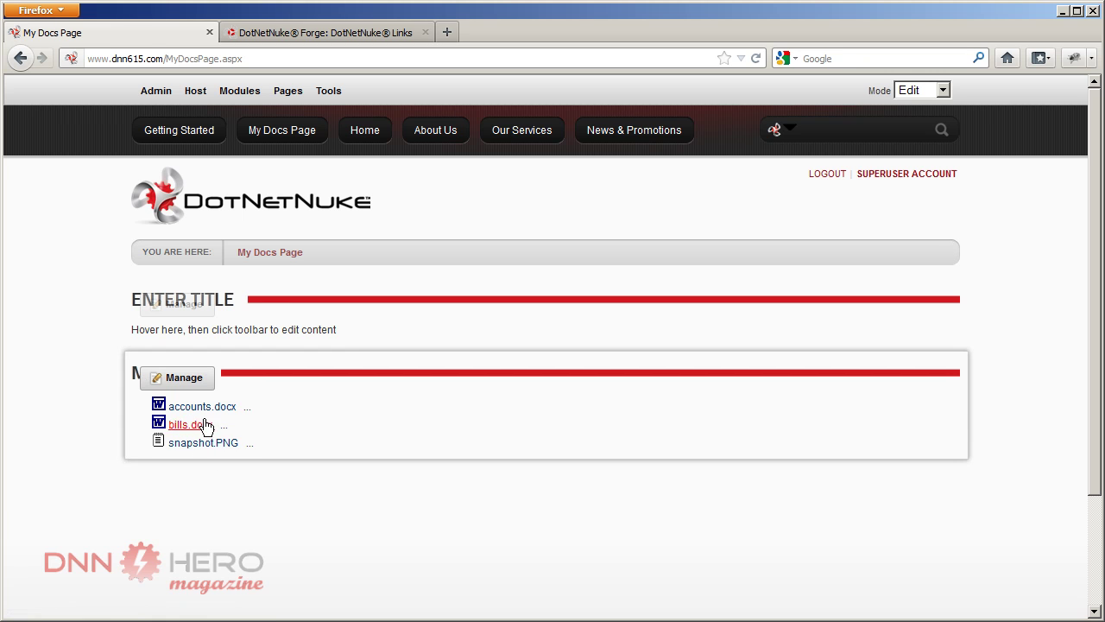
# Step: Test the accounts.docx link without downloading the file, and show and hide that file's info
pyautogui.click(211, 411)
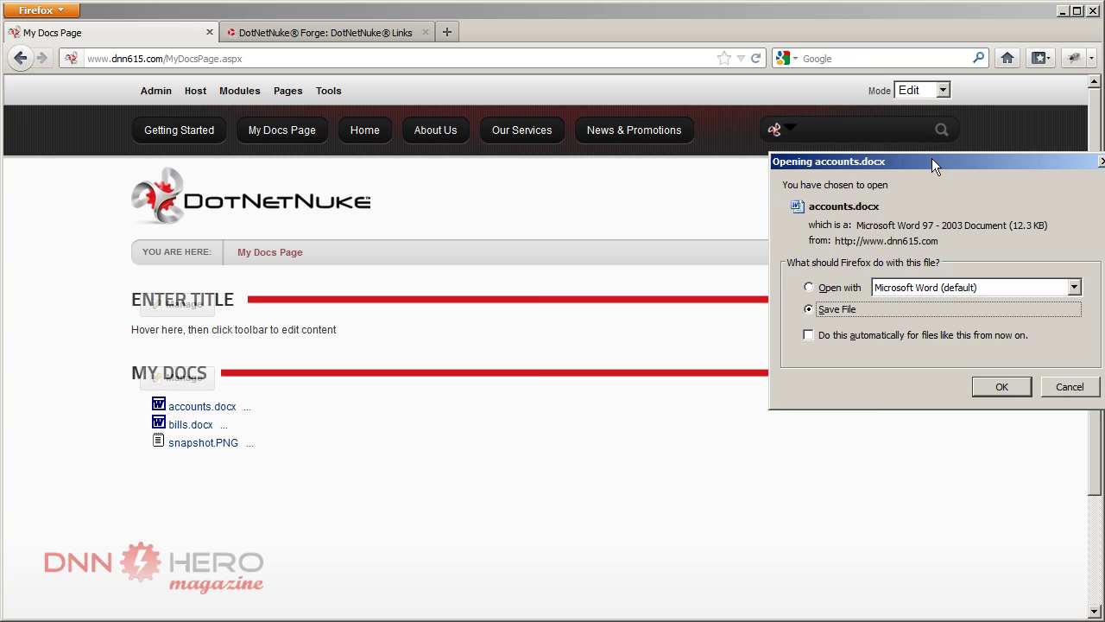
pyautogui.moveTo(932, 158); pyautogui.dragTo(626, 175)
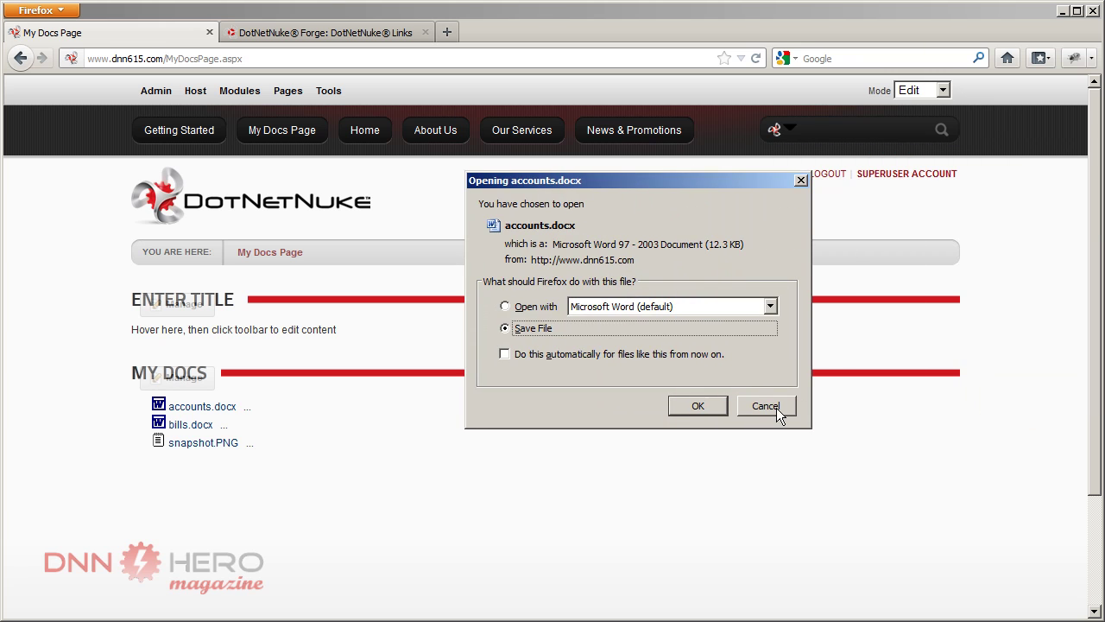
pyautogui.click(777, 411)
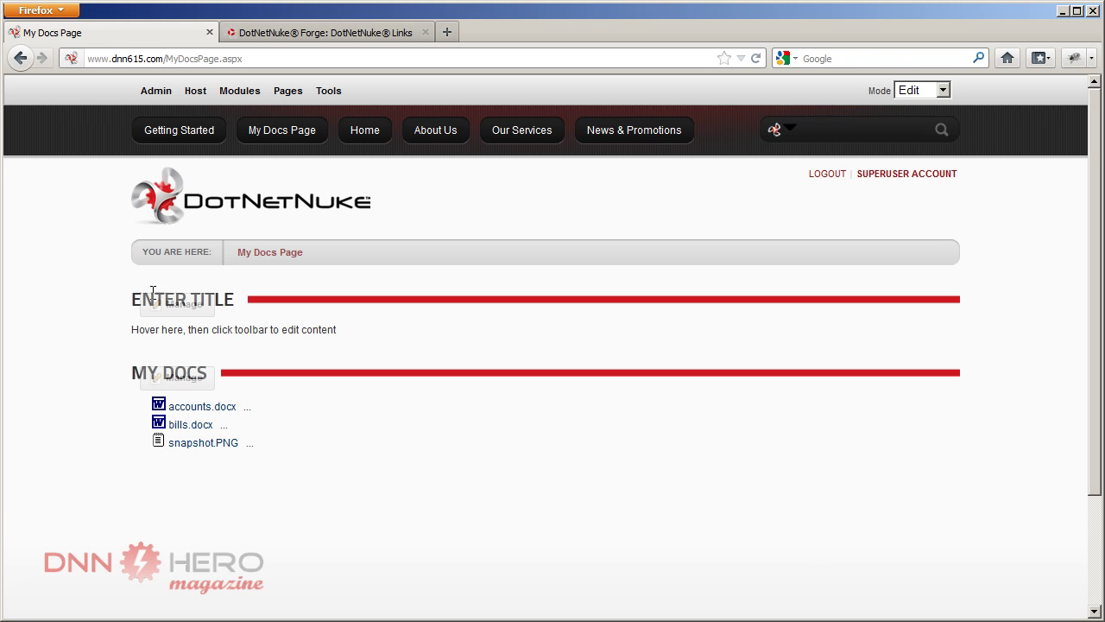
pyautogui.click(248, 410)
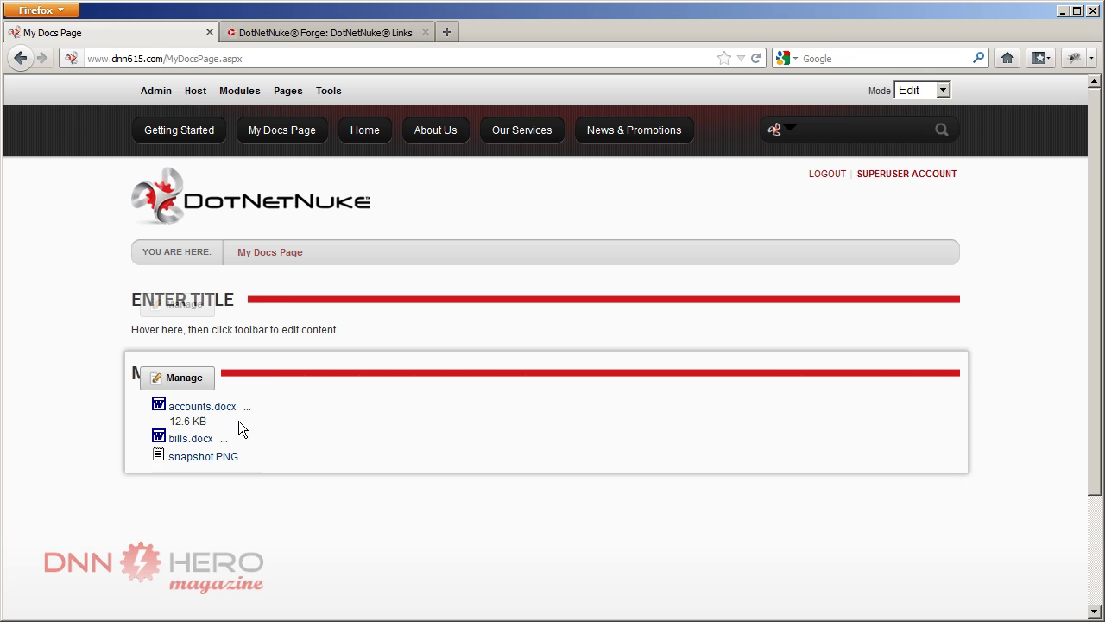
pyautogui.click(247, 407)
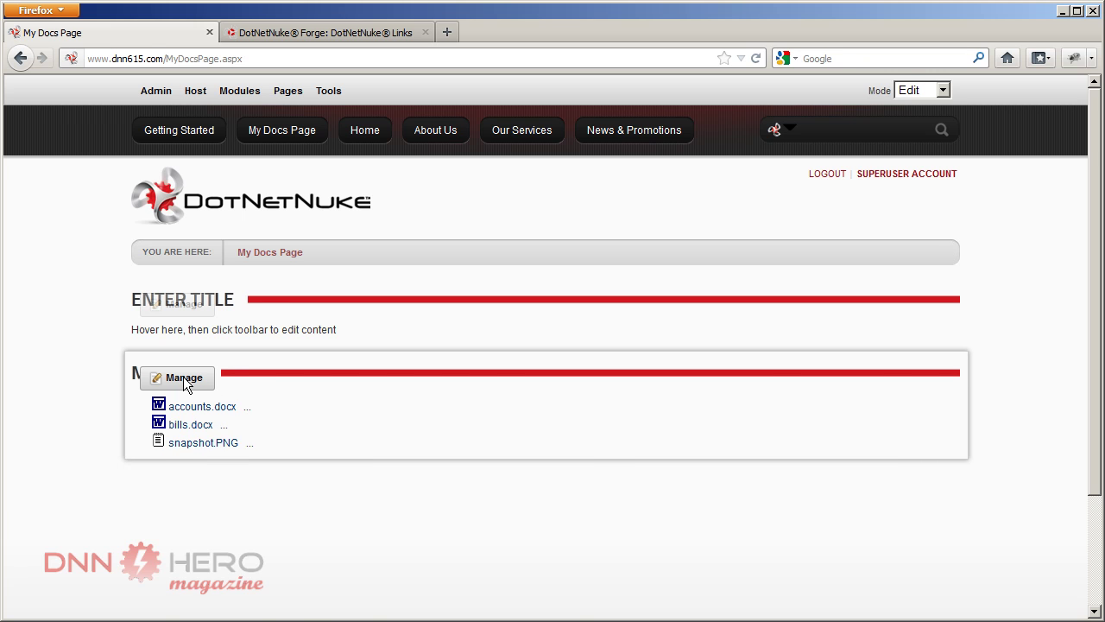
# Step: Set the My Docs module's Display Info Link to No and List Display Format to Horizontal, and save the settings
pyautogui.moveTo(185, 381)
pyautogui.click(335, 480)
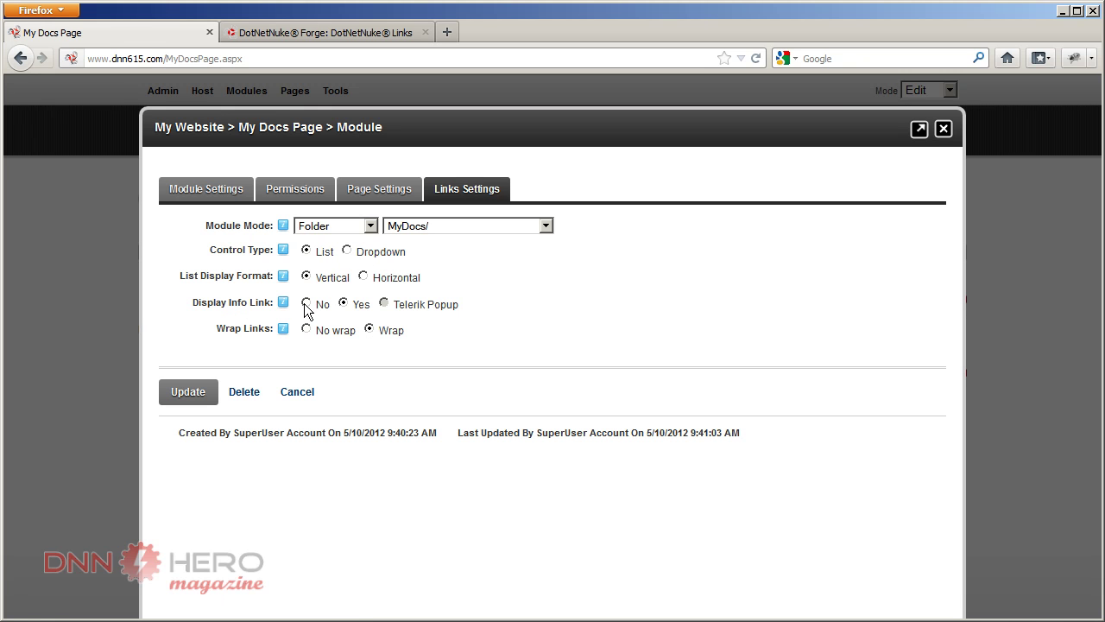
pyautogui.click(306, 304)
pyautogui.moveTo(269, 287)
pyautogui.click(361, 278)
pyautogui.click(202, 393)
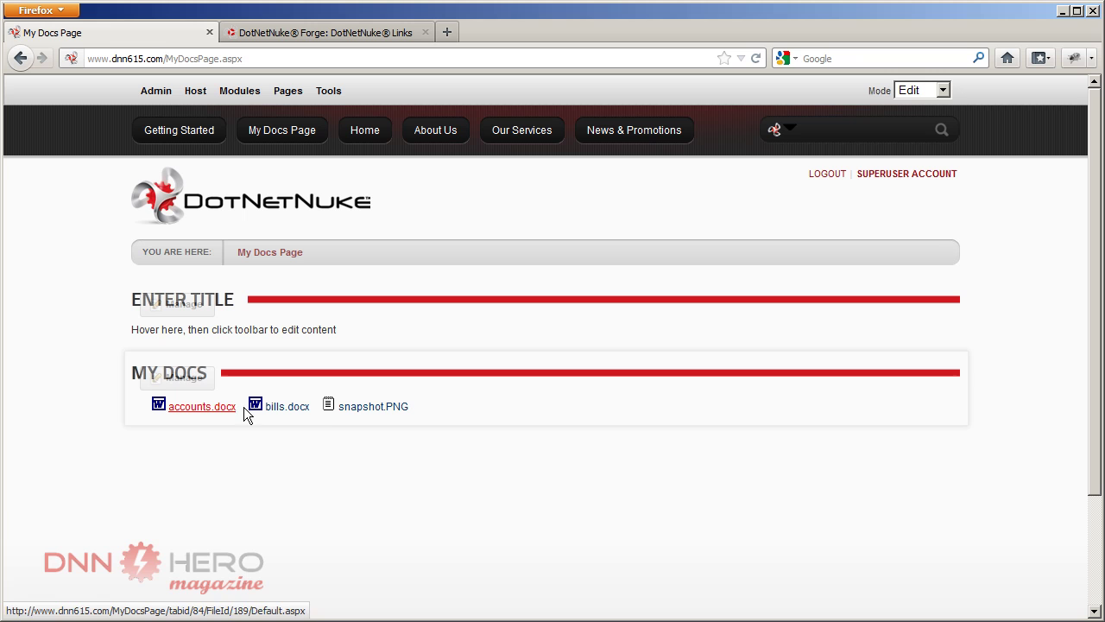
pyautogui.moveTo(429, 403)
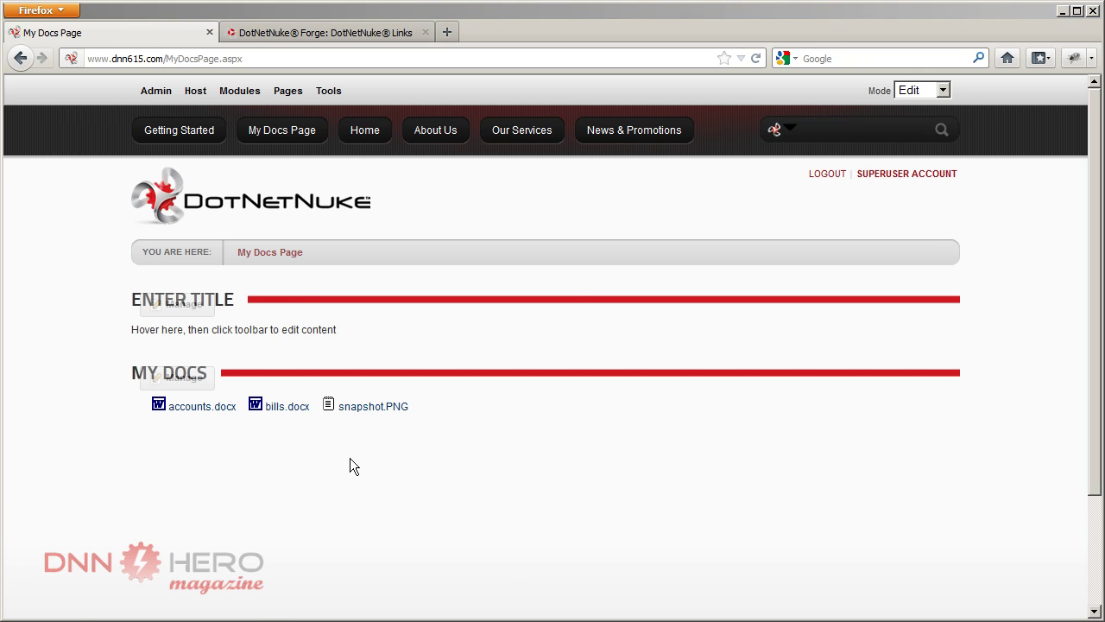
# Step: Upload info.txt to the MyDocs folder through the File Manager and return to My Docs Page to check its file links
pyautogui.moveTo(154, 91)
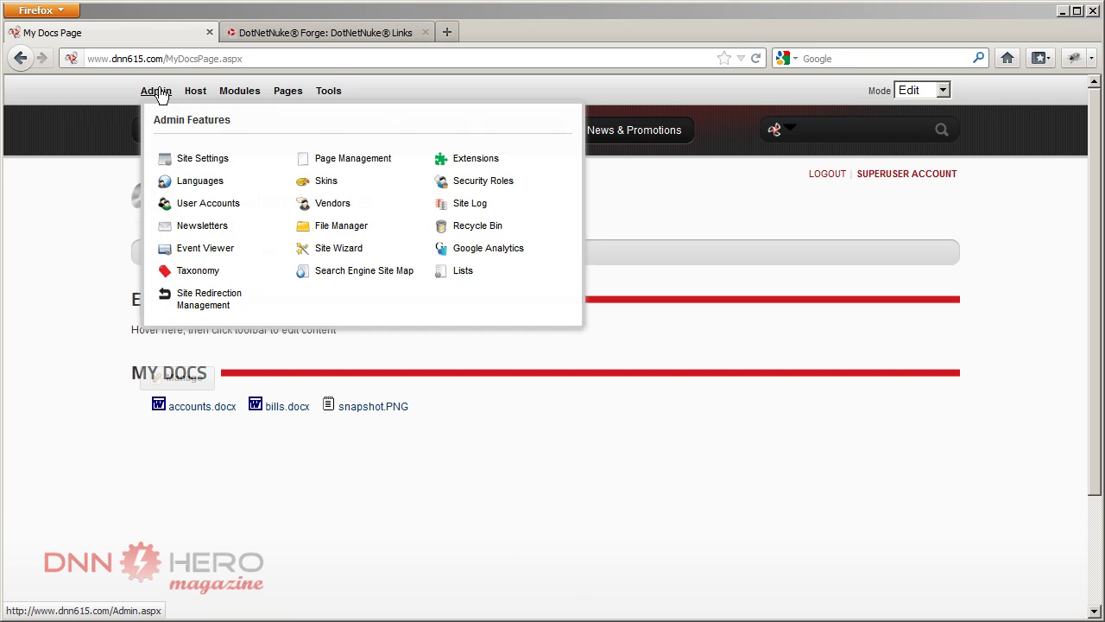
pyautogui.click(312, 226)
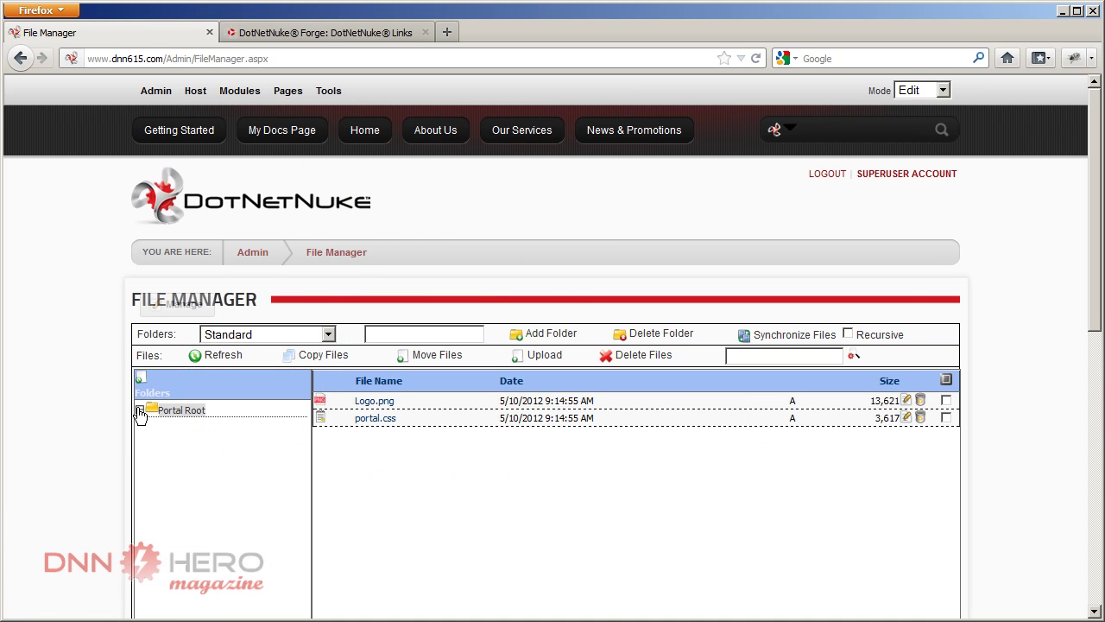
pyautogui.click(139, 410)
pyautogui.click(171, 463)
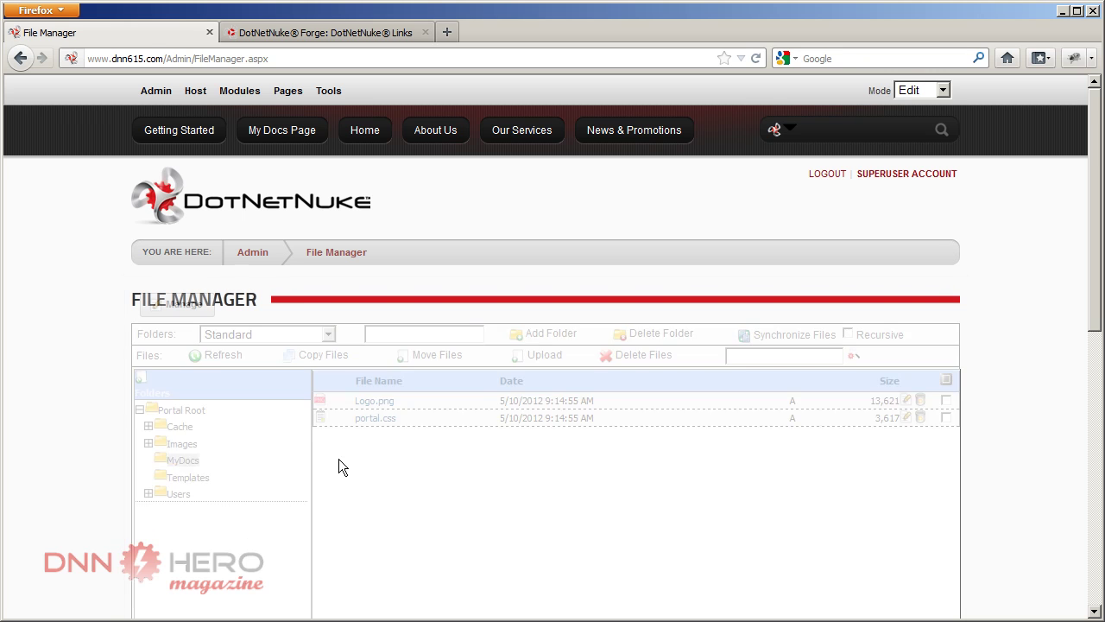
pyautogui.click(529, 359)
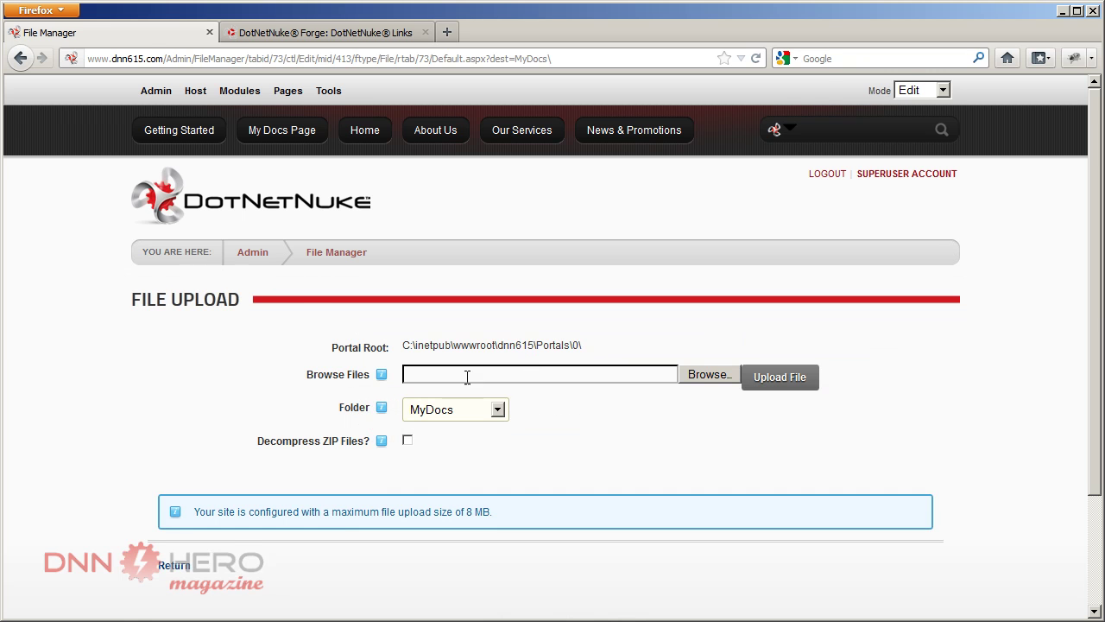
pyautogui.click(706, 379)
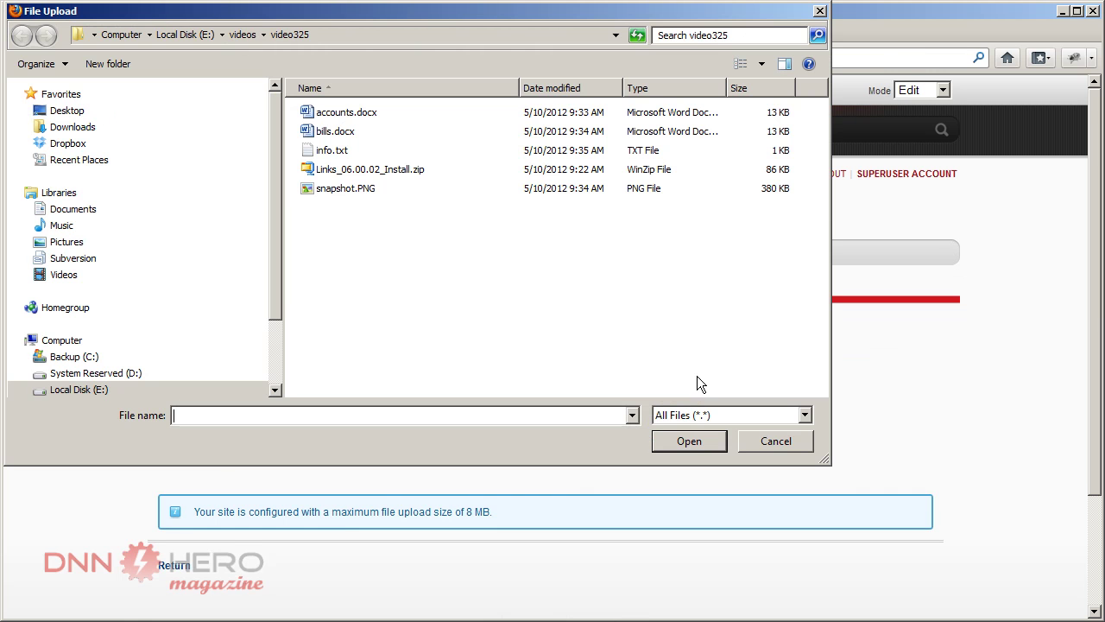
pyautogui.doubleClick(337, 152)
pyautogui.click(766, 385)
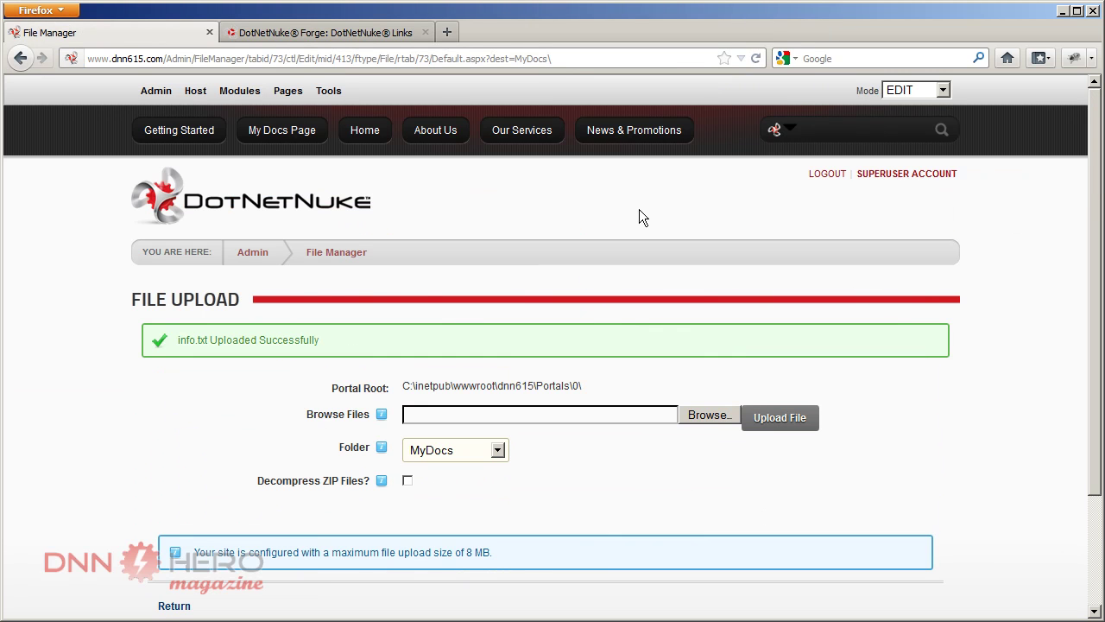
pyautogui.click(282, 134)
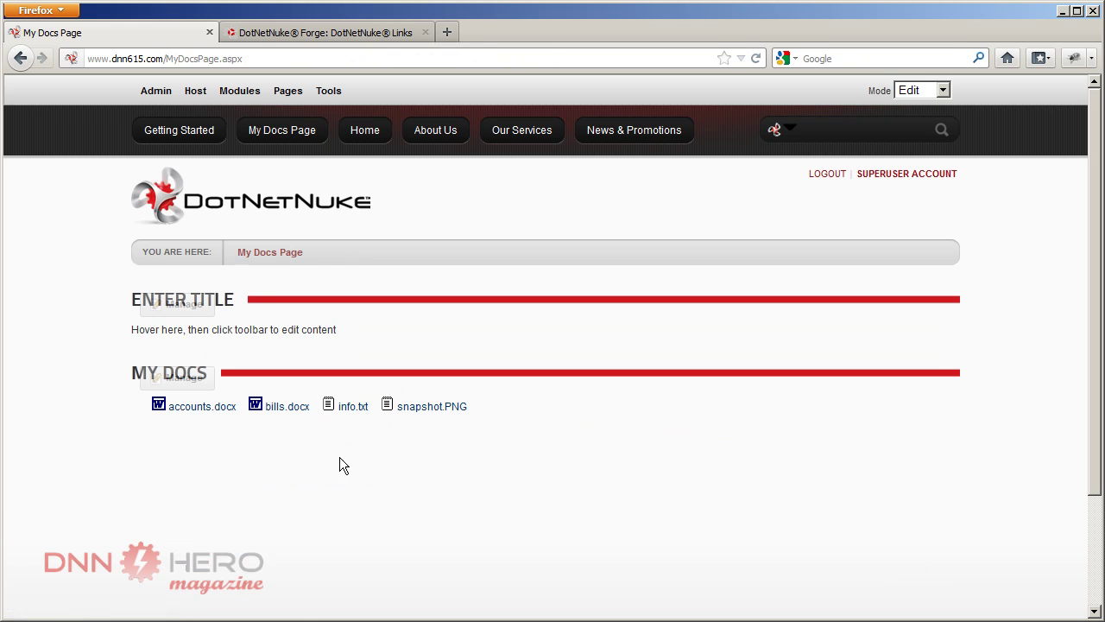
pyautogui.moveTo(352, 416)
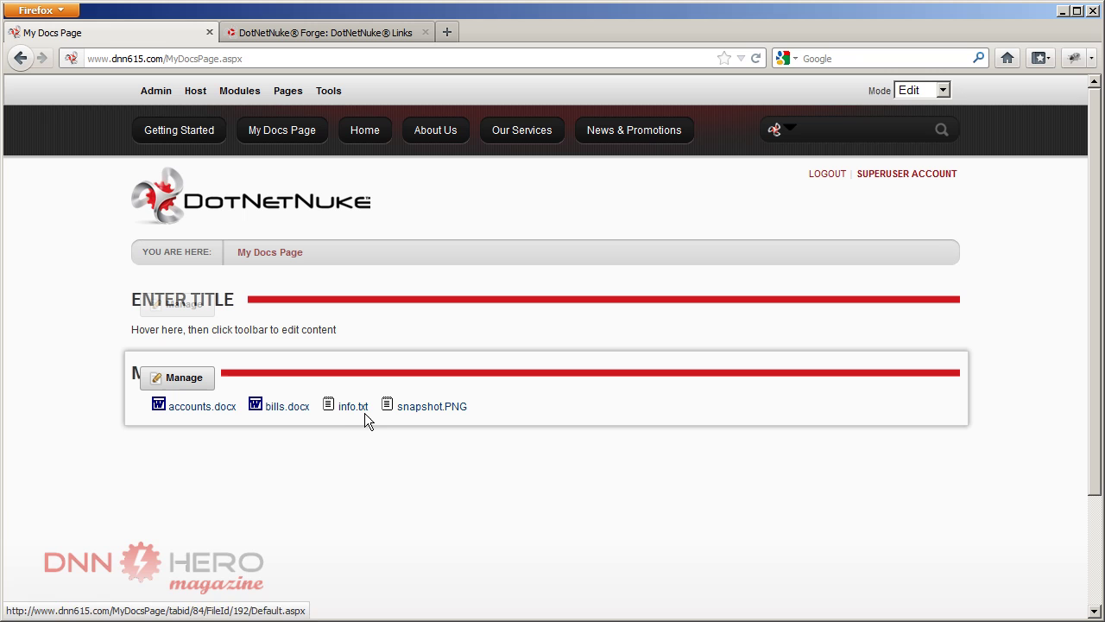